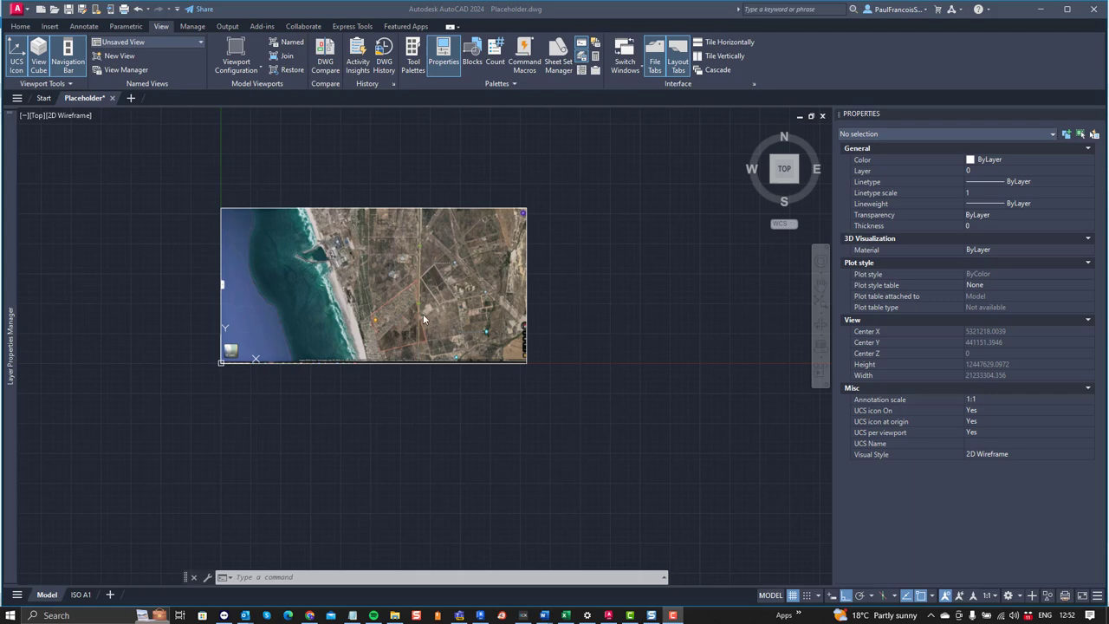
After checking external references, zoom the ISO A1 viewport to fit the aerial map, then return to Model
{"action": "left_click", "coordinate": [595, 71]}
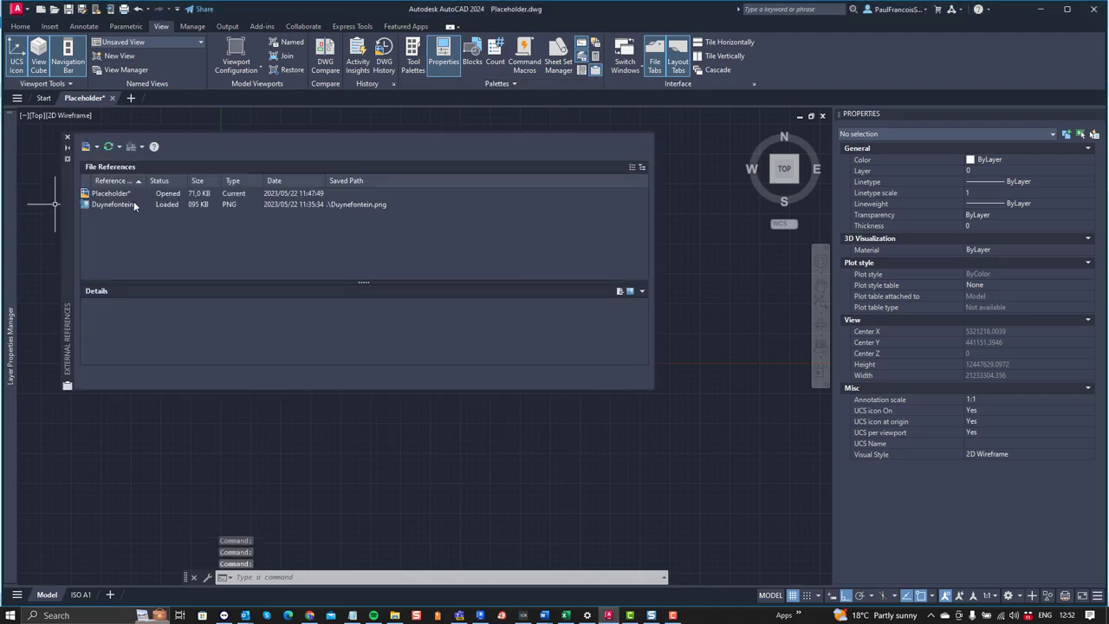
{"action": "left_click", "coordinate": [66, 137]}
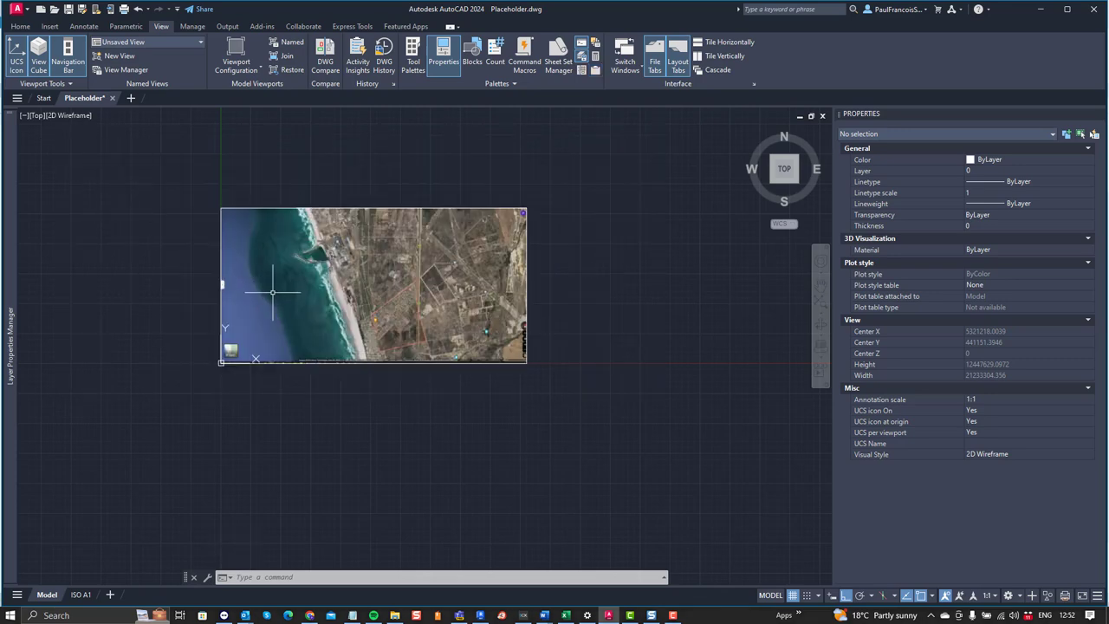
{"action": "left_click", "coordinate": [83, 596]}
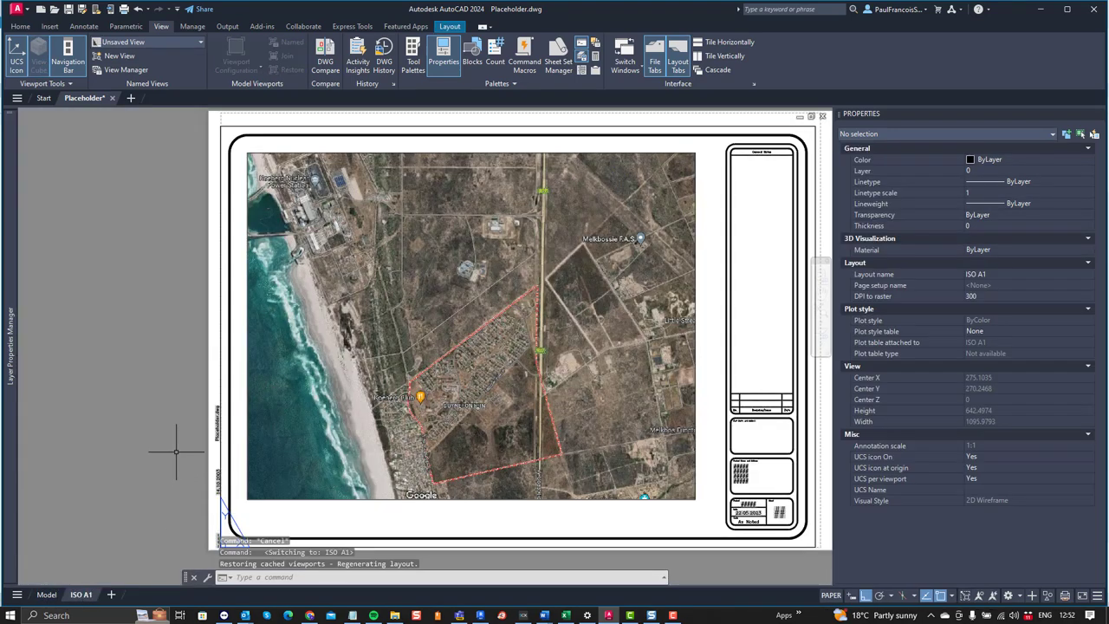
{"action": "double_click", "coordinate": [424, 260]}
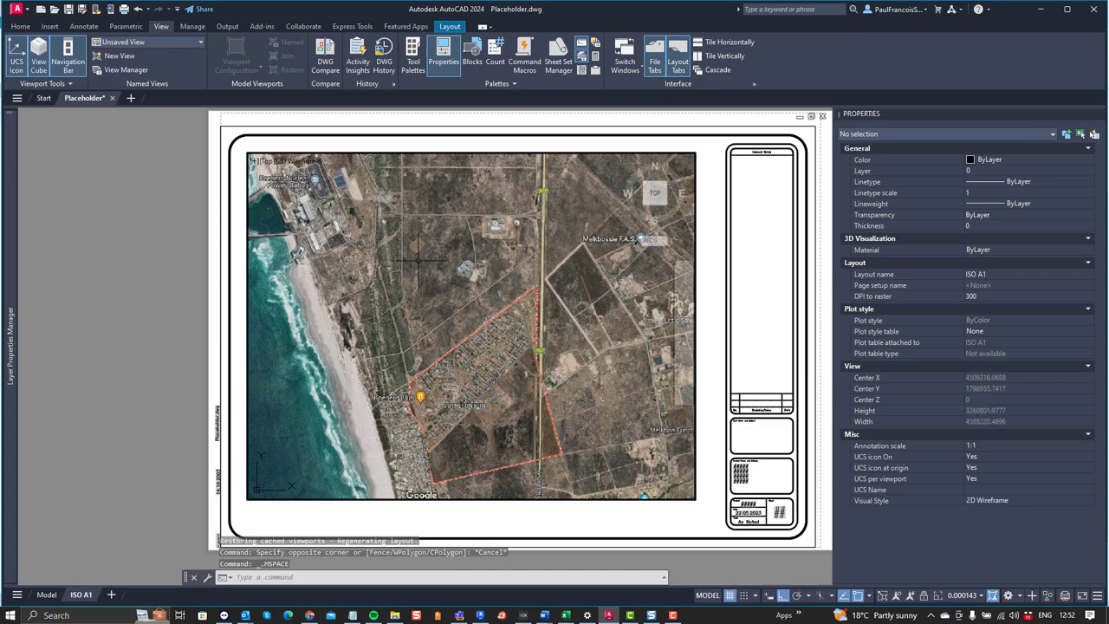
{"action": "middle_click", "coordinate": [426, 287]}
{"action": "middle_click", "coordinate": [426, 288]}
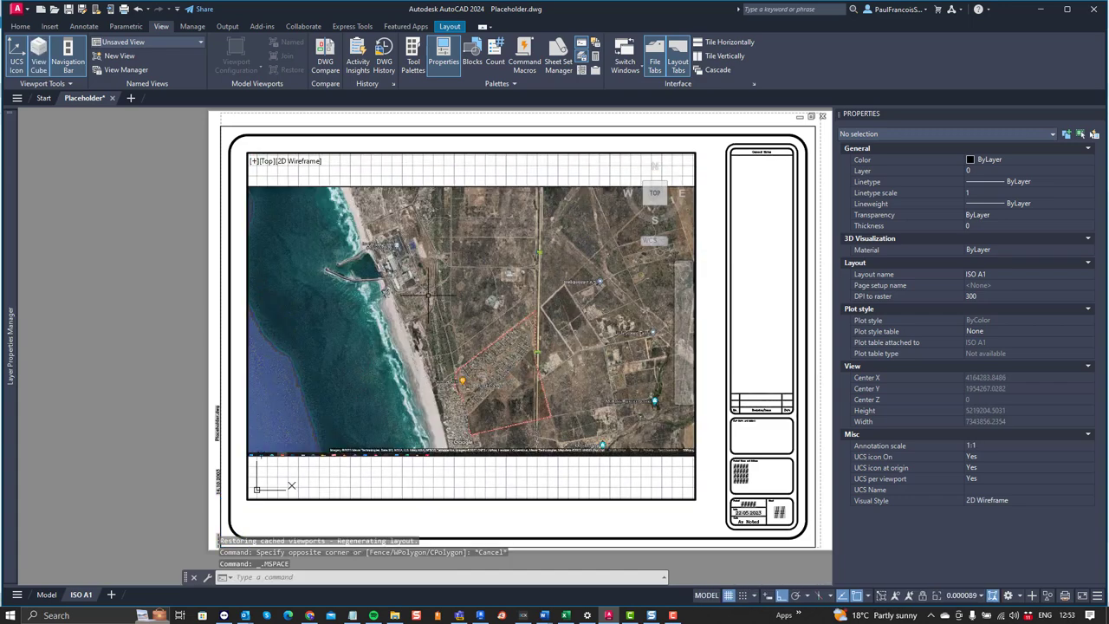
{"action": "scroll", "coordinate": [427, 287], "scroll_direction": "up", "scroll_amount": 2}
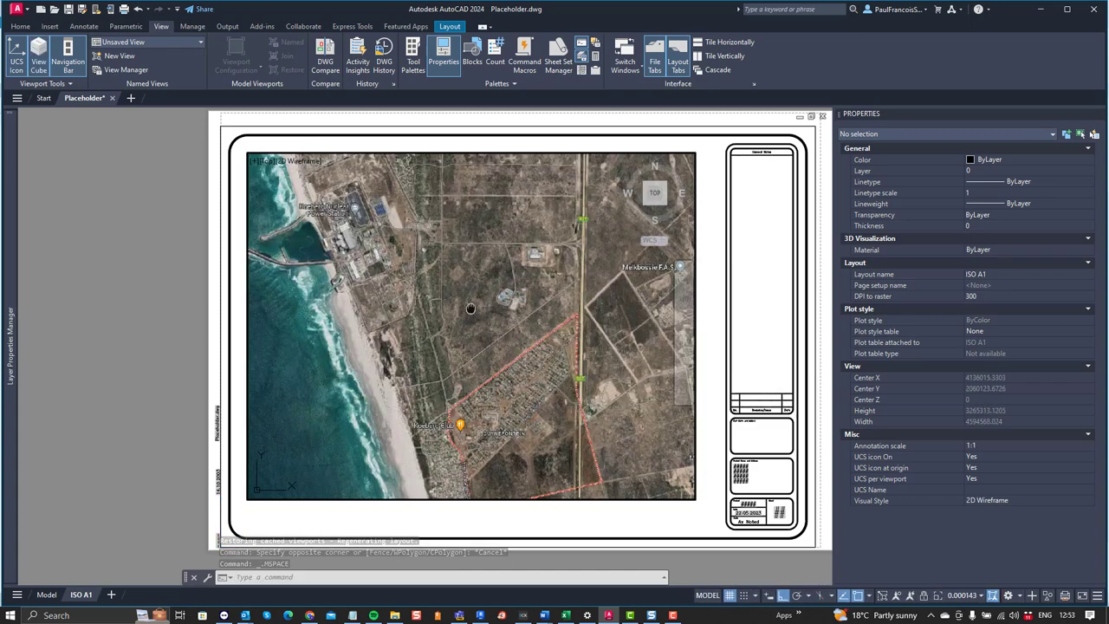
{"action": "double_click", "coordinate": [140, 143]}
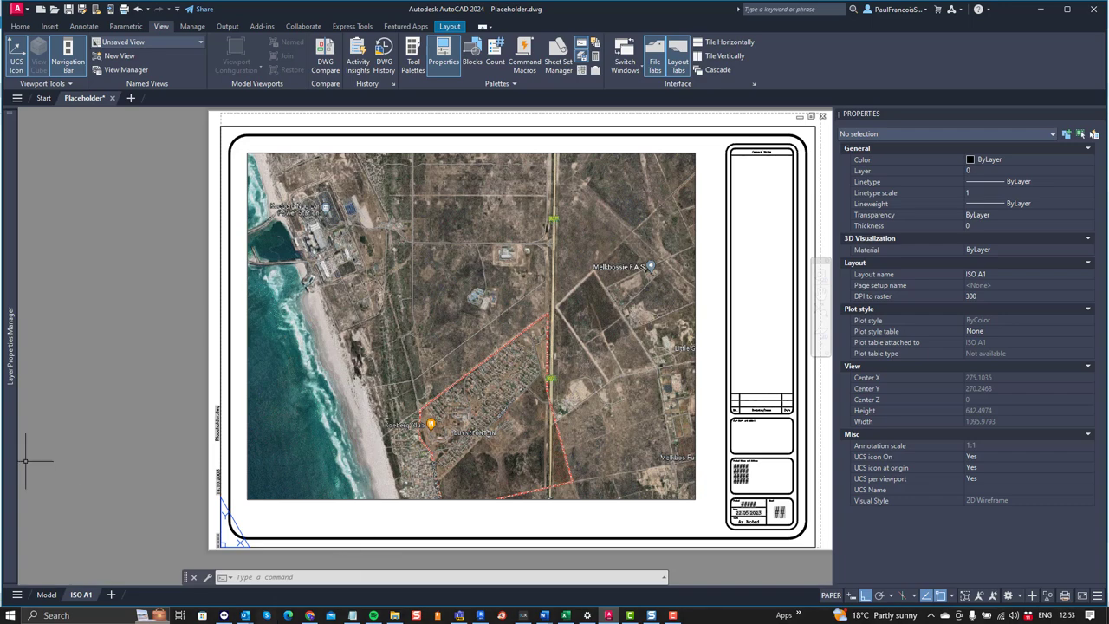
{"action": "left_click", "coordinate": [47, 595]}
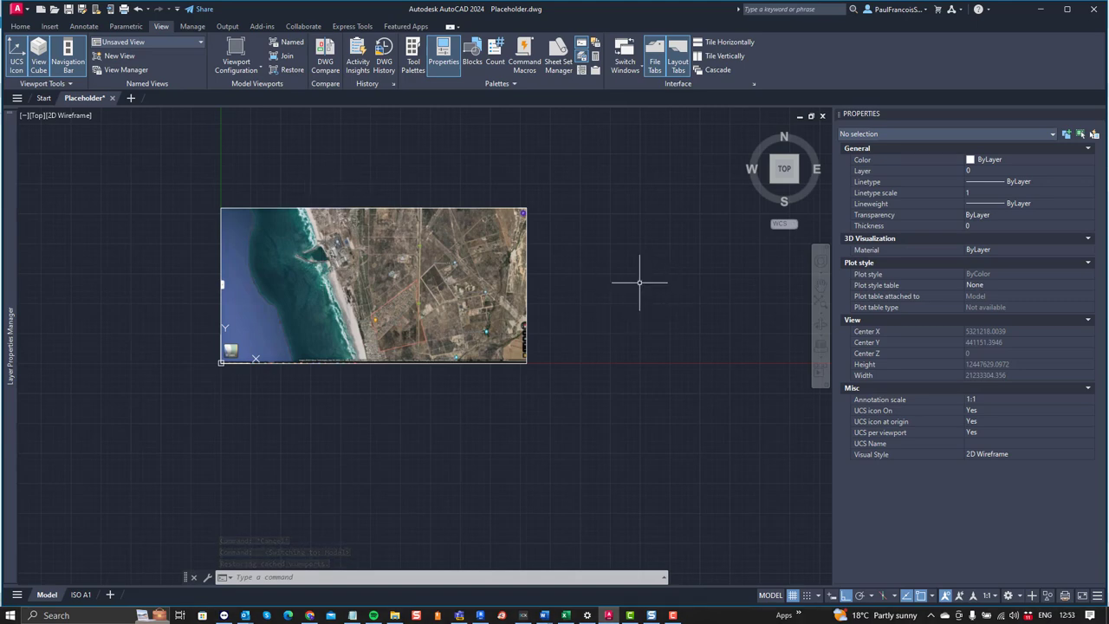
Maximize Chrome on the Autodesk raster-plotting article and scroll to its Causes and Solution sections
{"action": "key", "text": "alt+Tab"}
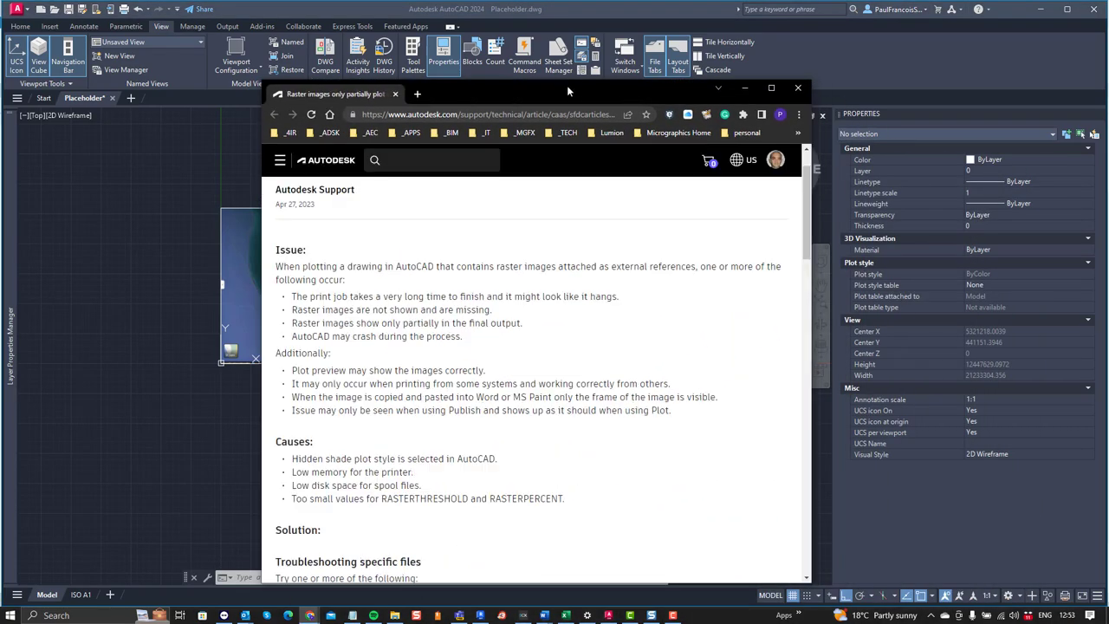
{"action": "double_click", "coordinate": [566, 85]}
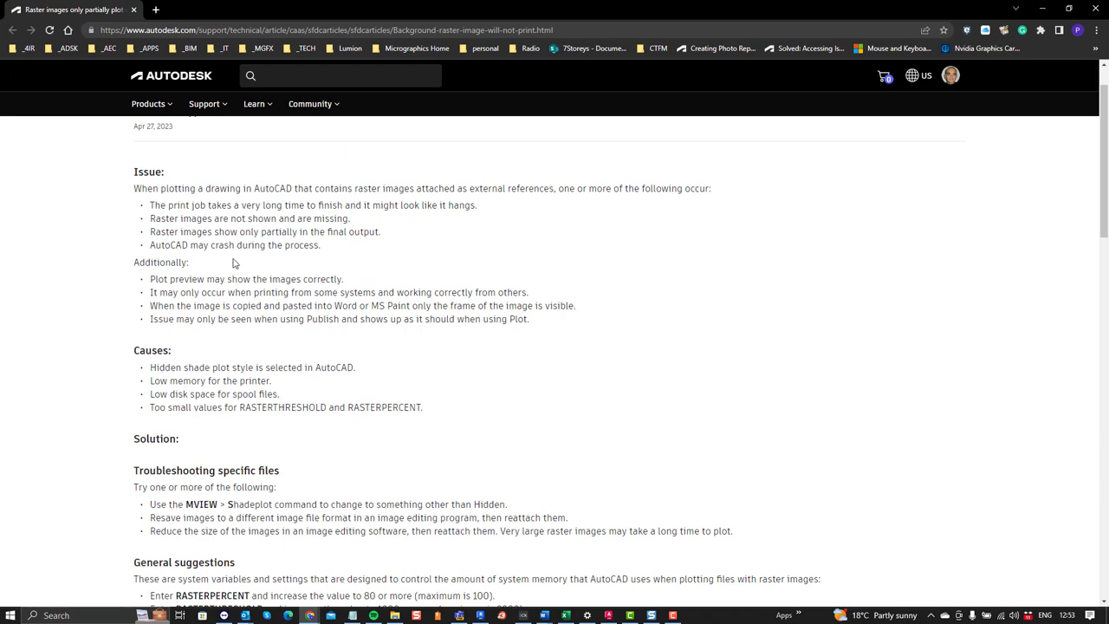
{"action": "scroll", "coordinate": [232, 263], "scroll_direction": "down", "scroll_amount": 3}
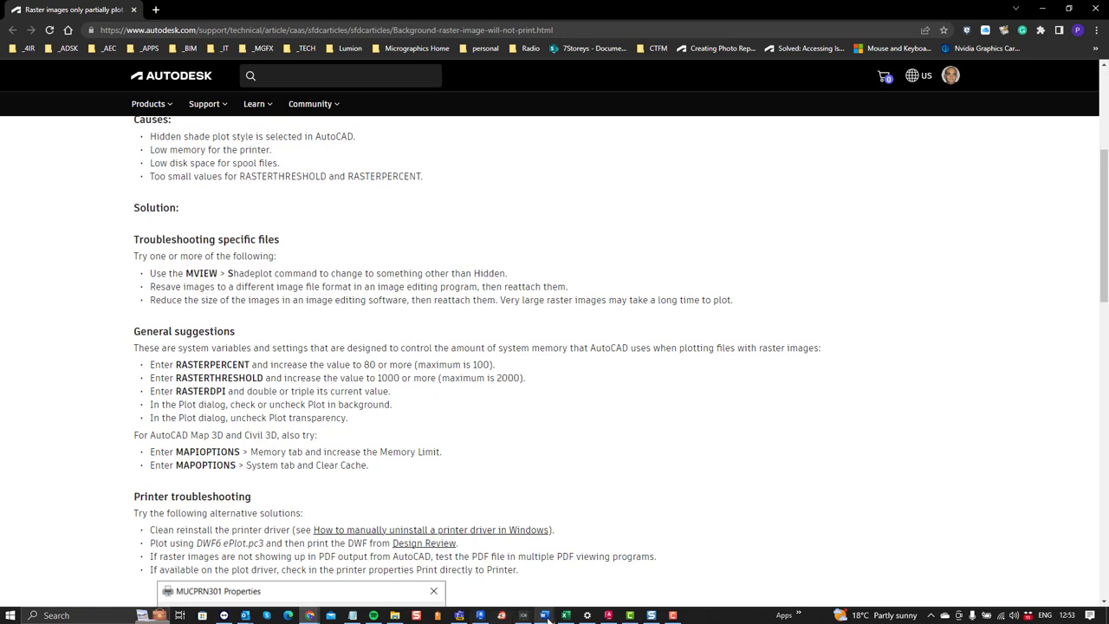
On the ISO A1 layout, use MVIEW Shadeplot to make the viewport plot as Wireframe
{"action": "left_click", "coordinate": [610, 616]}
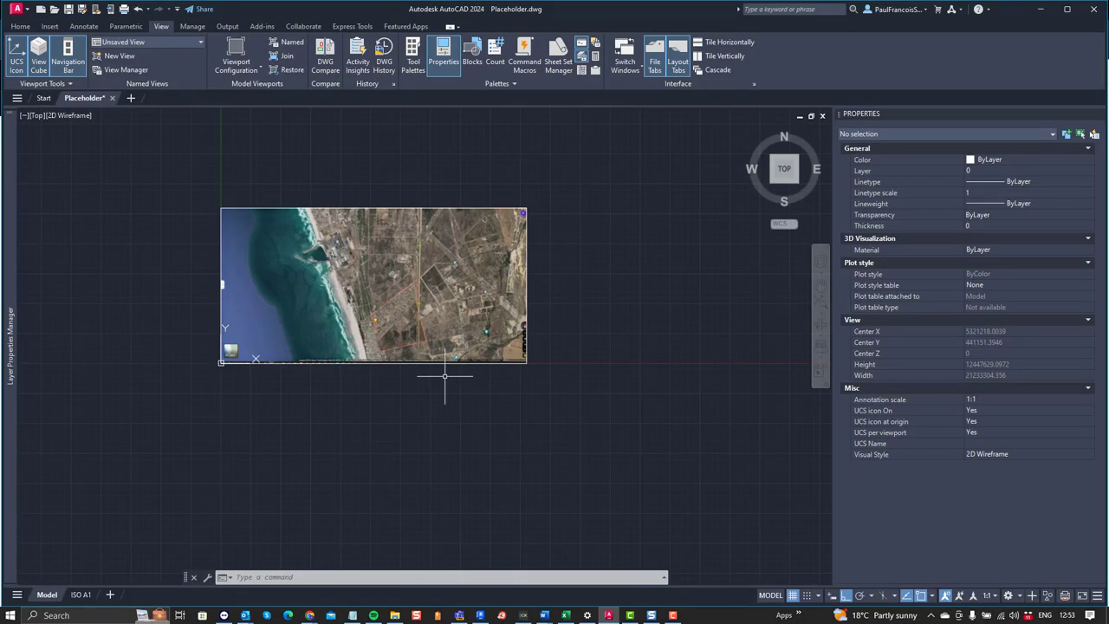
{"action": "left_click", "coordinate": [78, 595]}
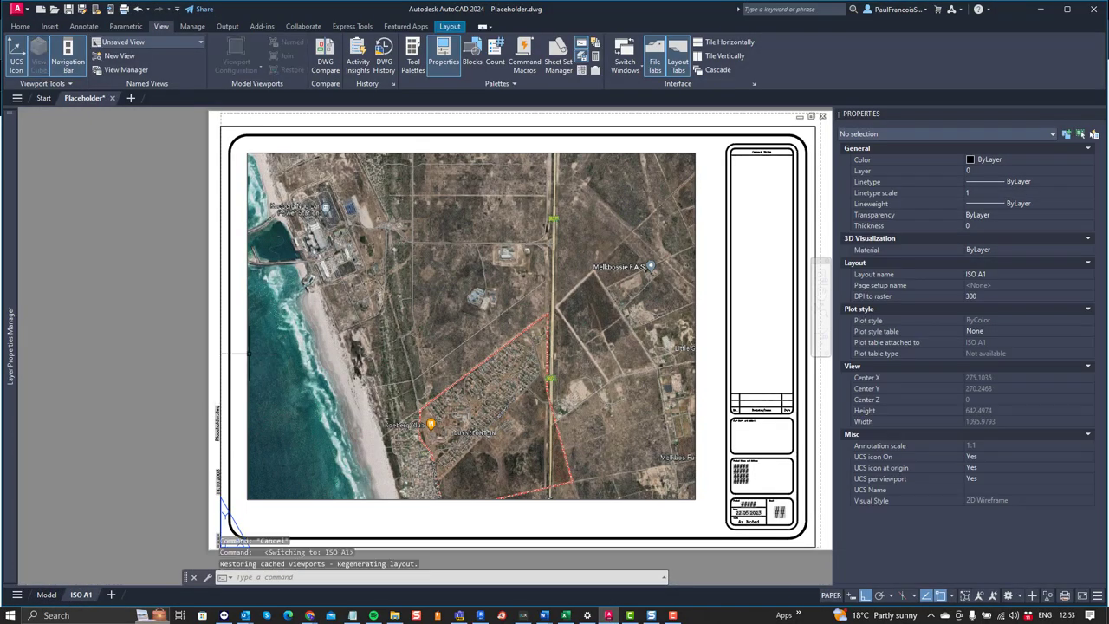
{"action": "left_click", "coordinate": [140, 285]}
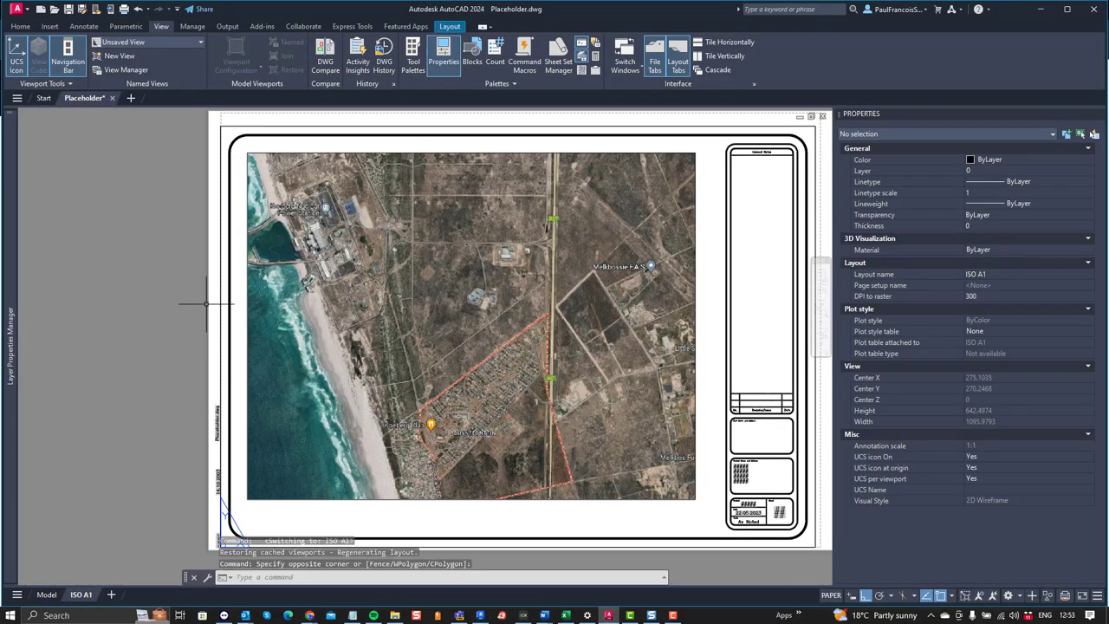
{"action": "type", "text": "mvie"}
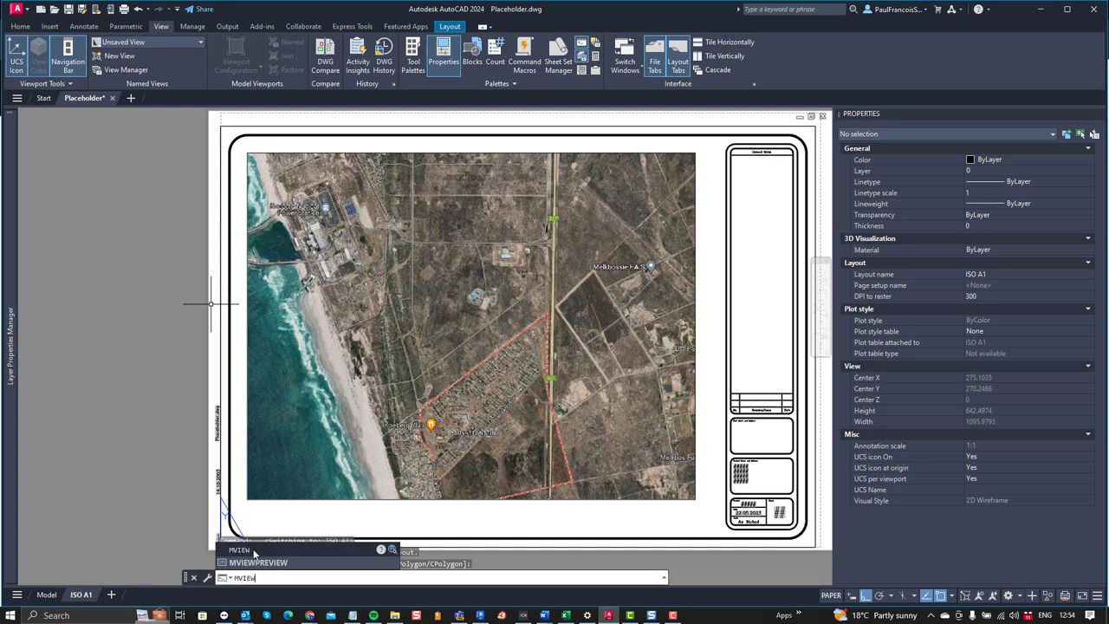
{"action": "key", "text": "Return"}
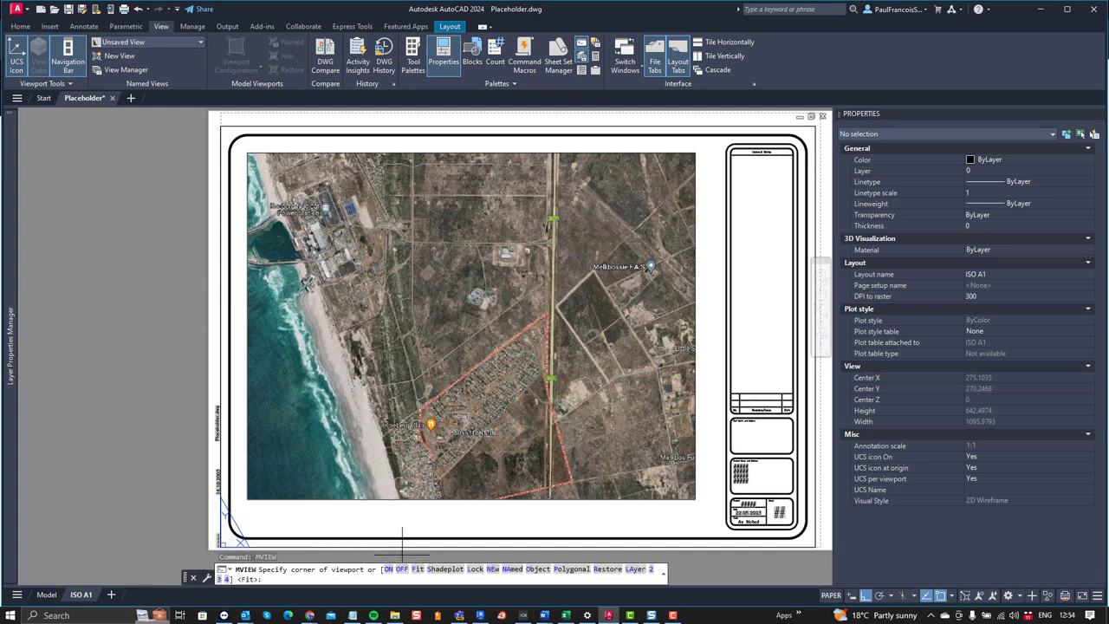
{"action": "left_click", "coordinate": [447, 570]}
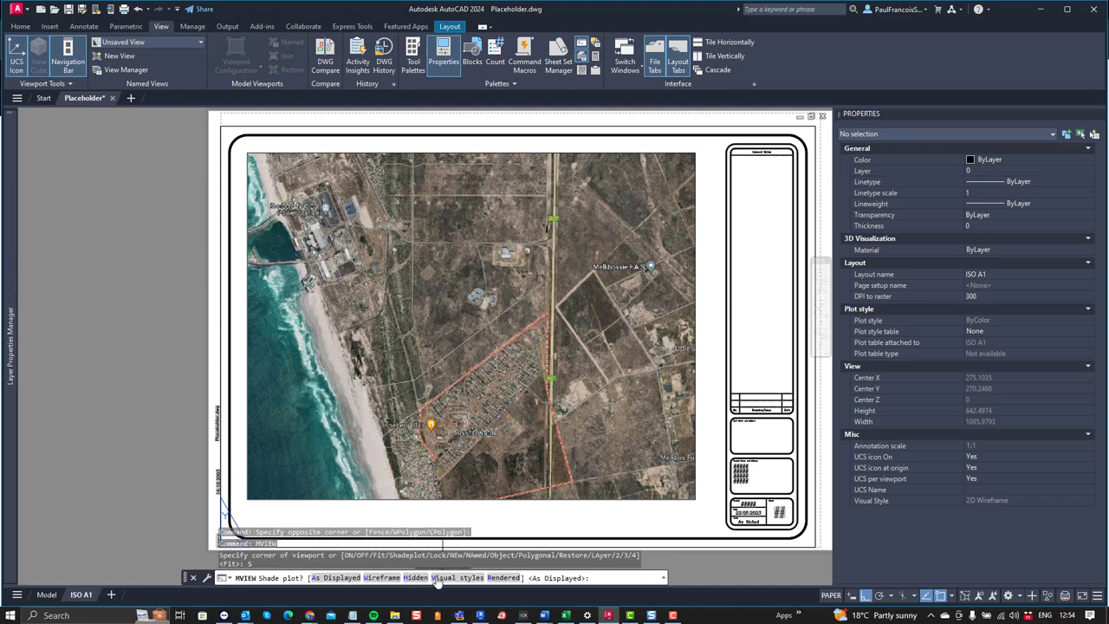
{"action": "left_click", "coordinate": [381, 578]}
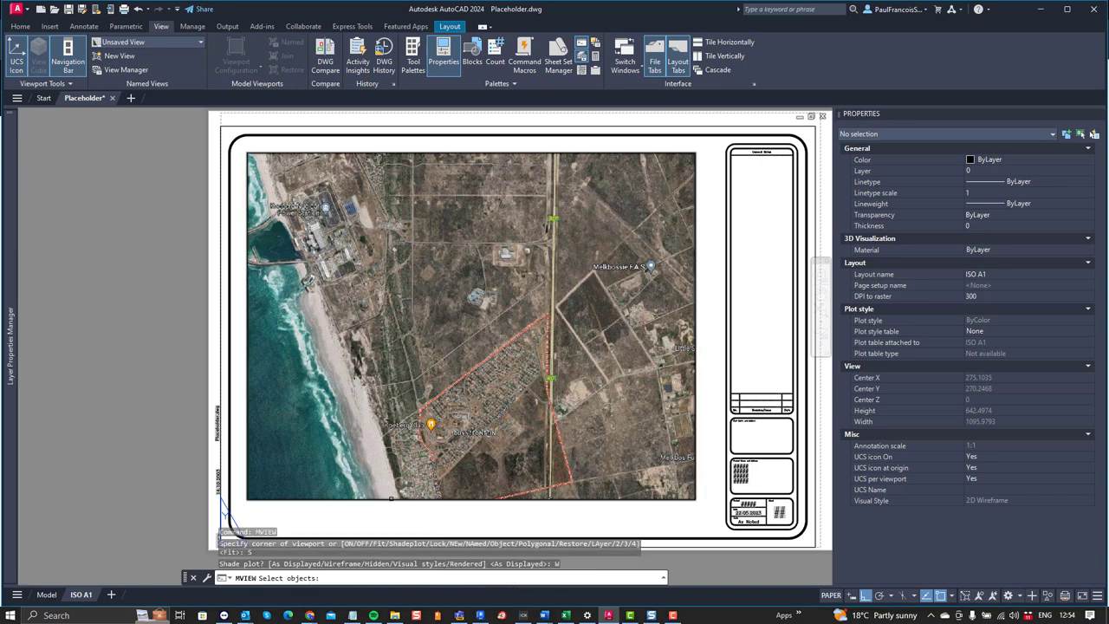
{"action": "left_click", "coordinate": [381, 498]}
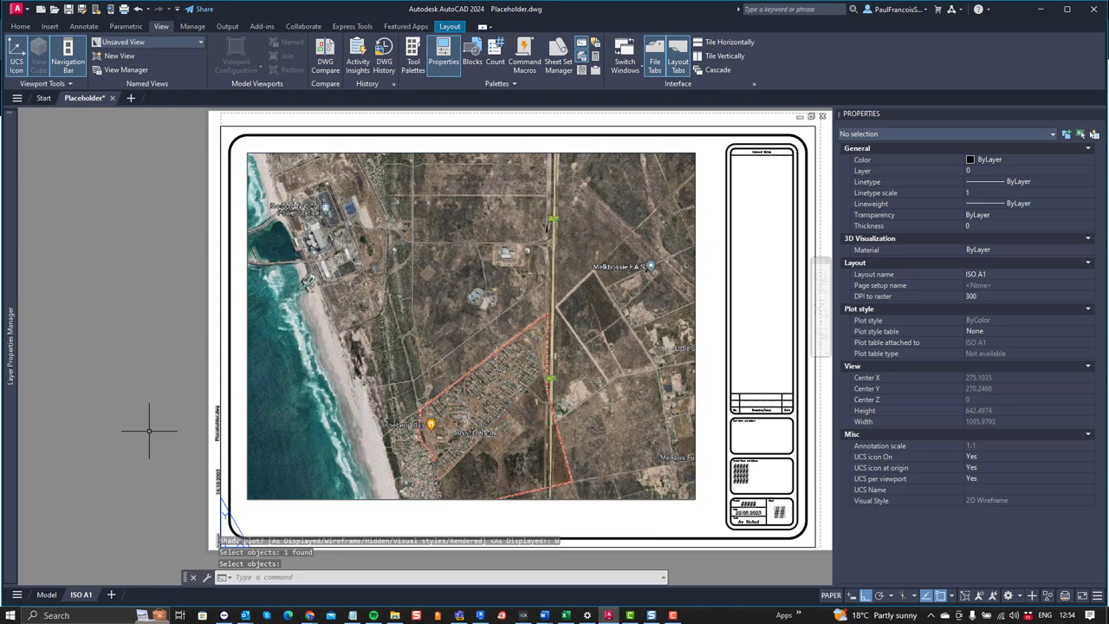
{"action": "key", "text": "Return"}
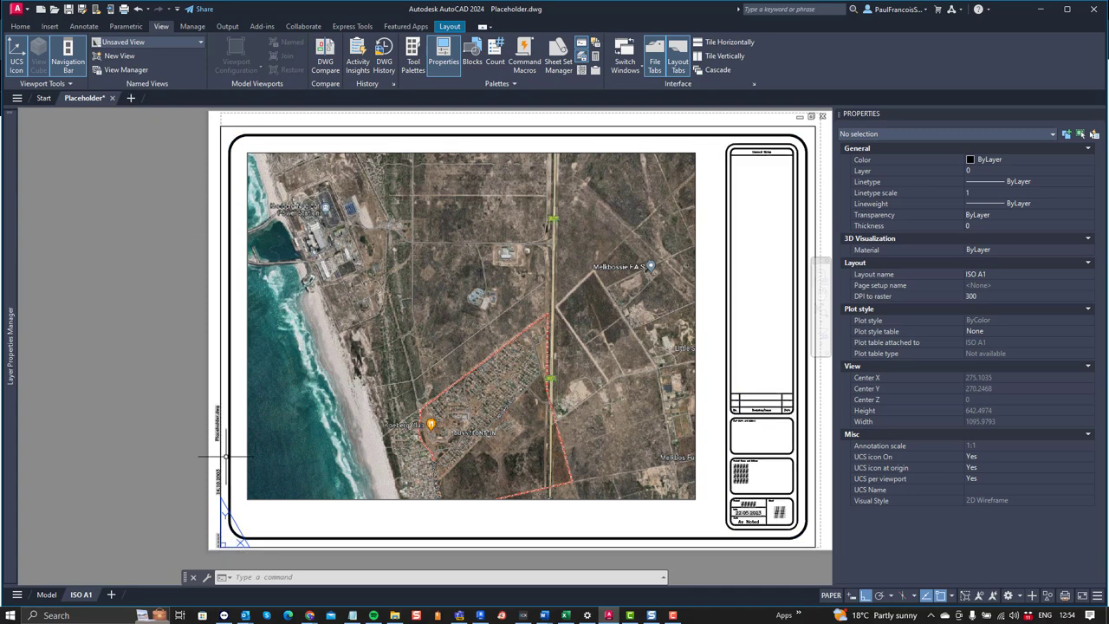
Scroll the article to General suggestions and select the name RASTERPERCENT to copy it
{"action": "left_click", "coordinate": [309, 615]}
{"action": "left_click", "coordinate": [372, 587]}
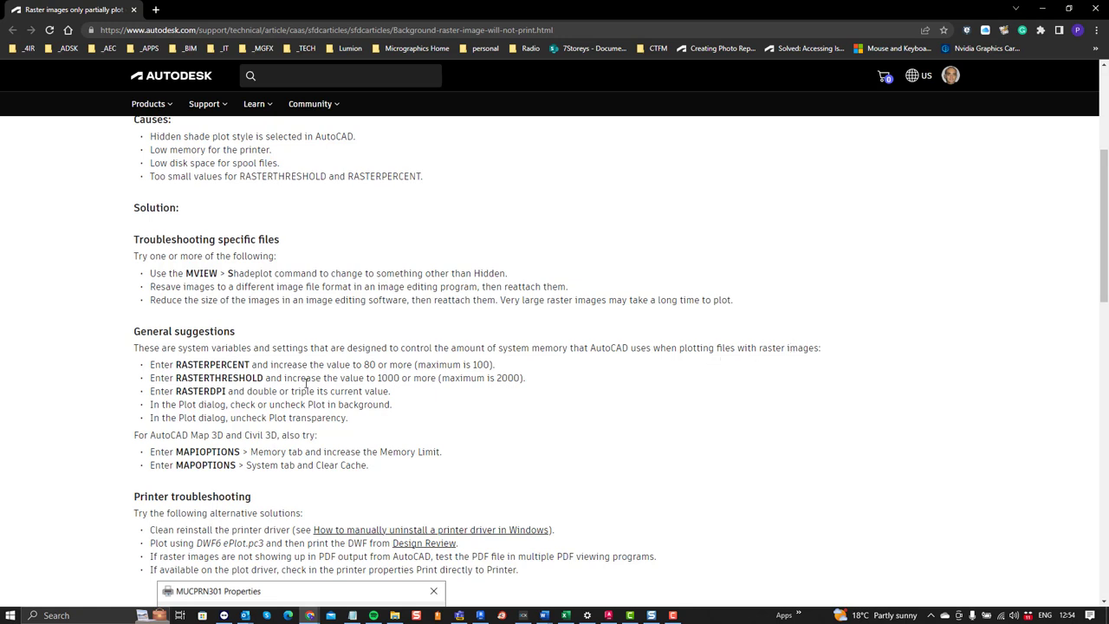
{"action": "scroll", "coordinate": [306, 382], "scroll_direction": "down", "scroll_amount": 1}
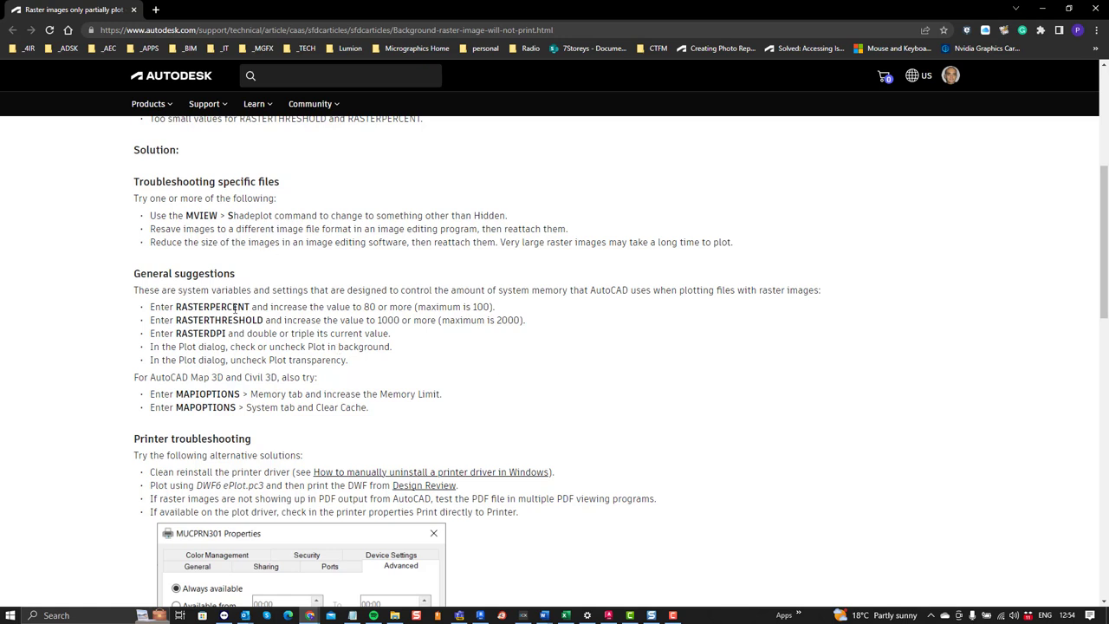
{"action": "left_click_drag", "start_coordinate": [251, 307], "coordinate": [176, 313]}
{"action": "key", "text": "ctrl+c"}
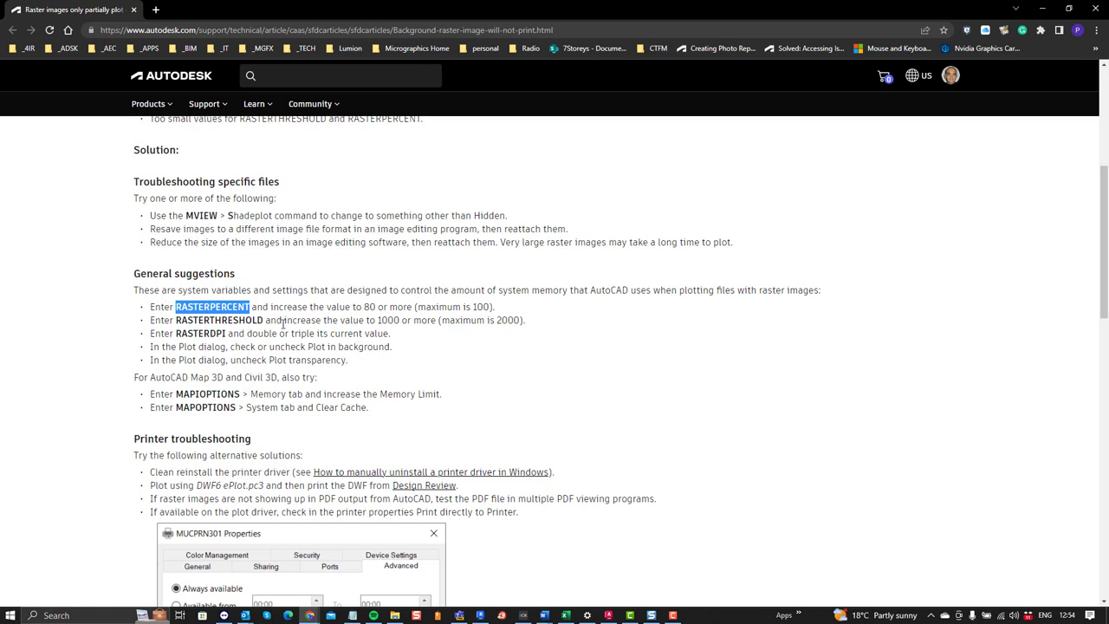
Paste RASTERPERCENT into AutoCAD's command line and set it to 100
{"action": "left_click", "coordinate": [608, 615]}
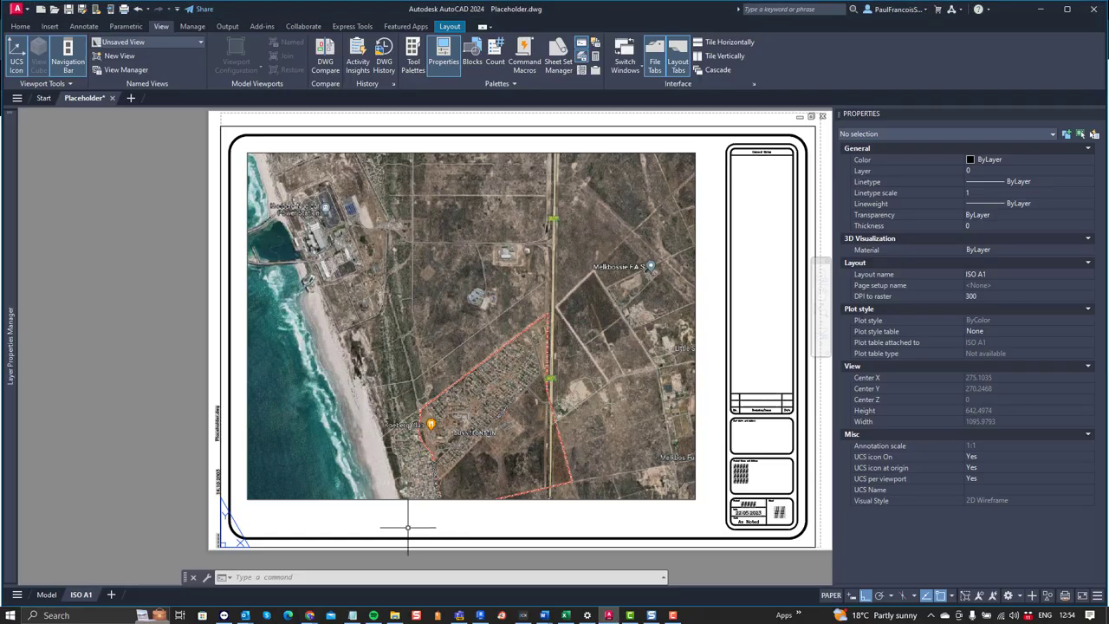
{"action": "right_click", "coordinate": [251, 577]}
{"action": "left_click", "coordinate": [283, 524]}
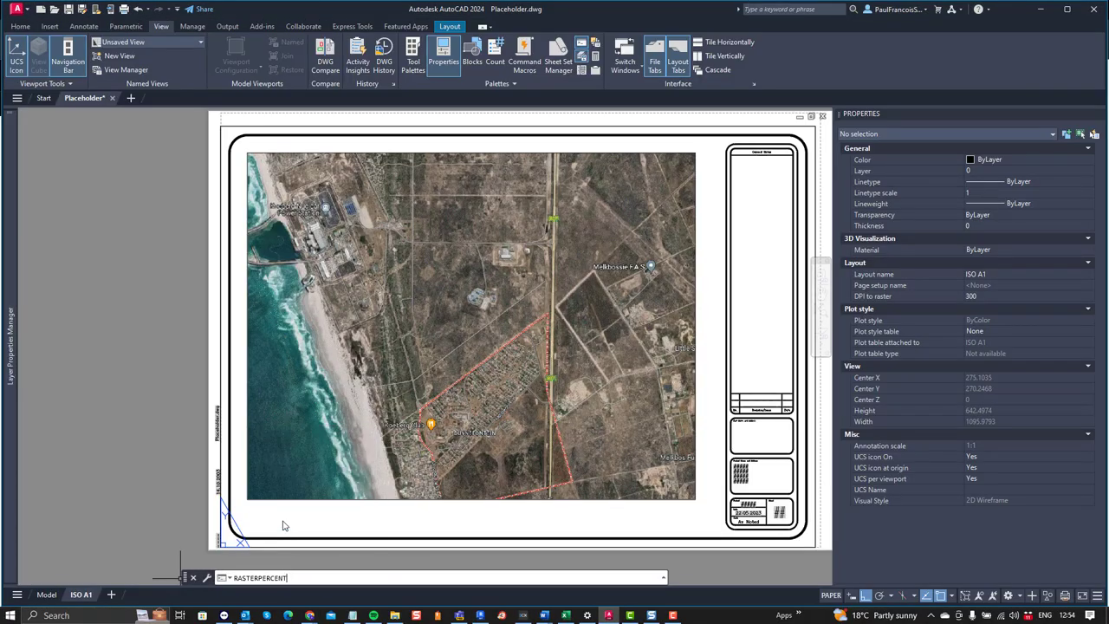
{"action": "key", "text": "Return"}
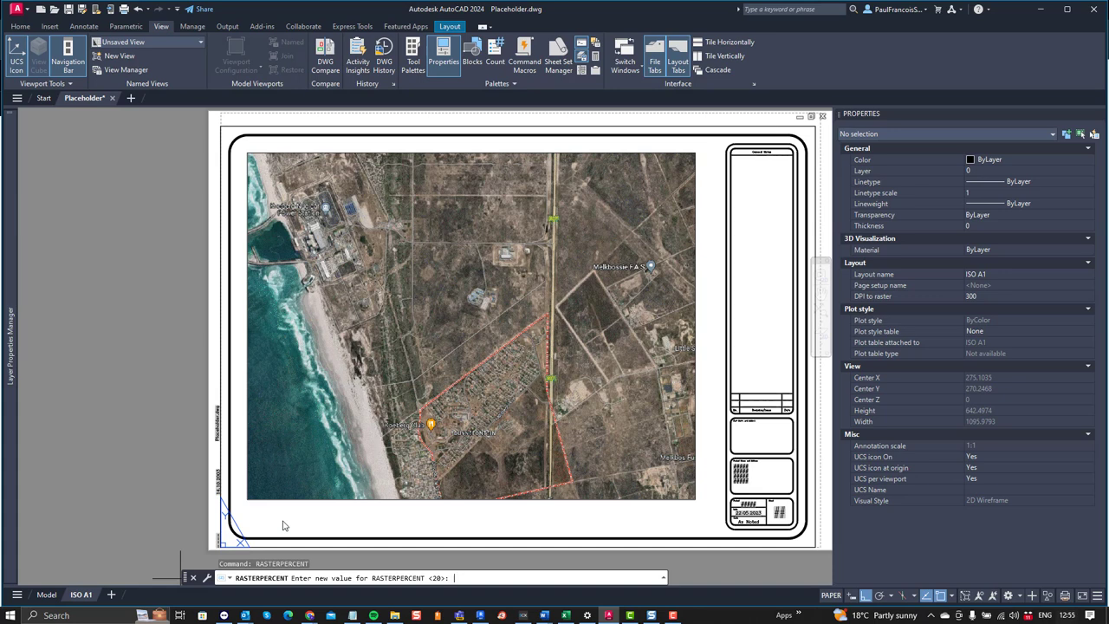
{"action": "key", "text": "Return"}
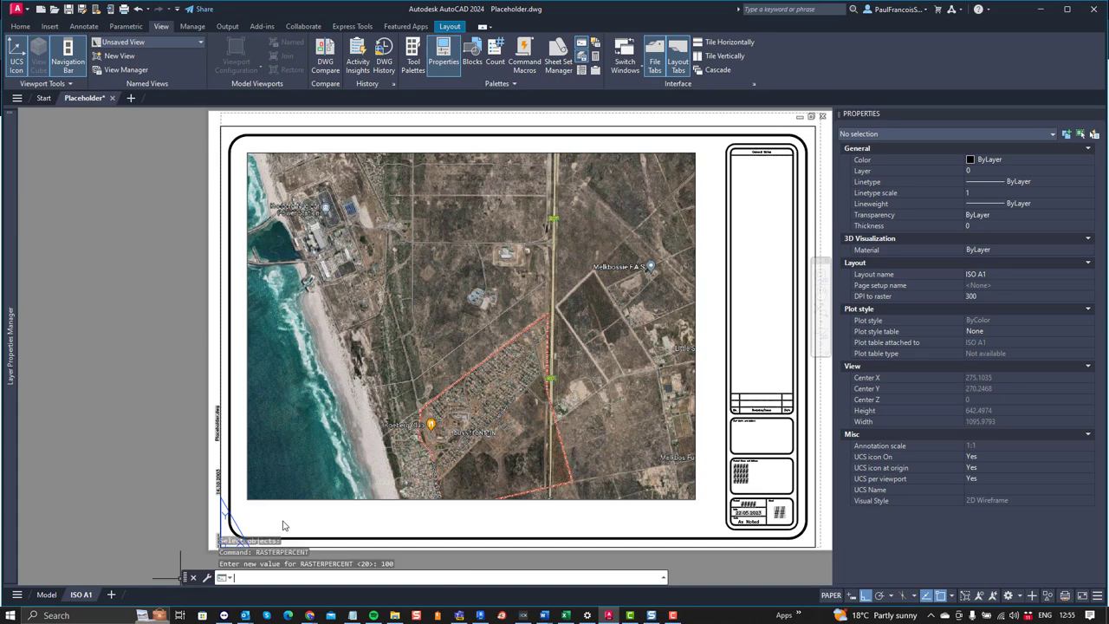
Copy RASTERTHRESHOLD from the article, paste it into AutoCAD and set it to 2000
{"action": "key", "text": "alt+Tab"}
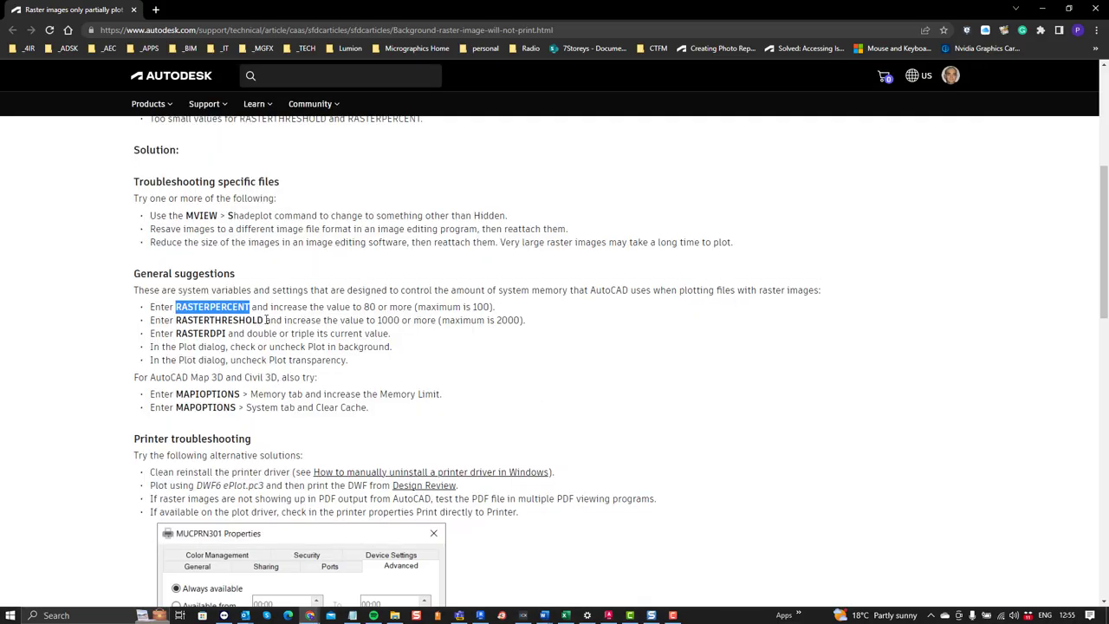
{"action": "left_click_drag", "start_coordinate": [265, 319], "coordinate": [176, 321]}
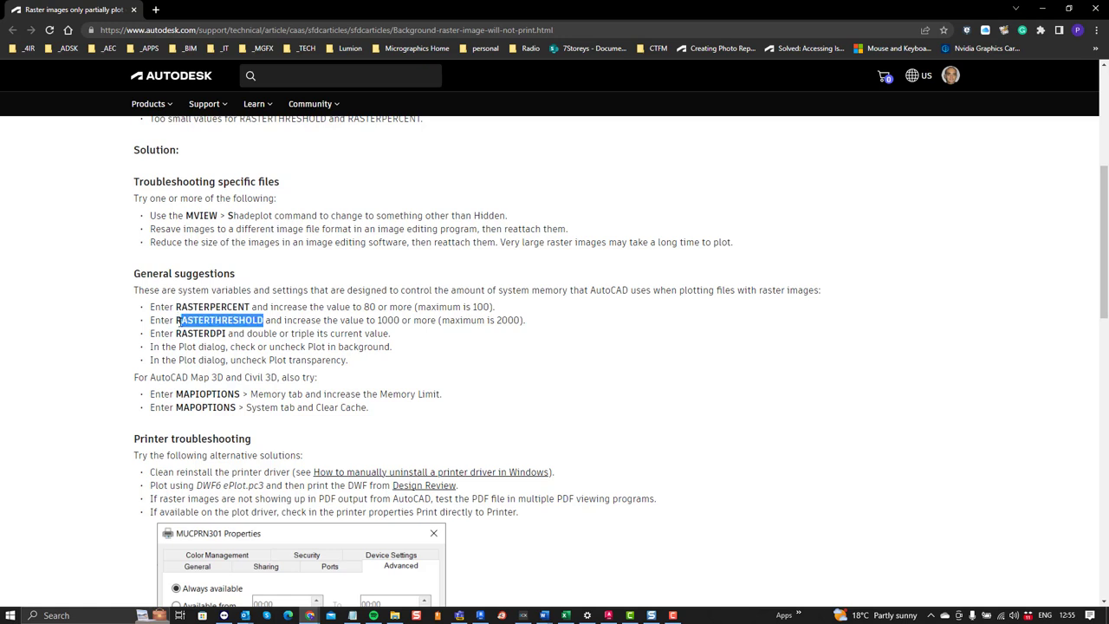
{"action": "right_click", "coordinate": [192, 321]}
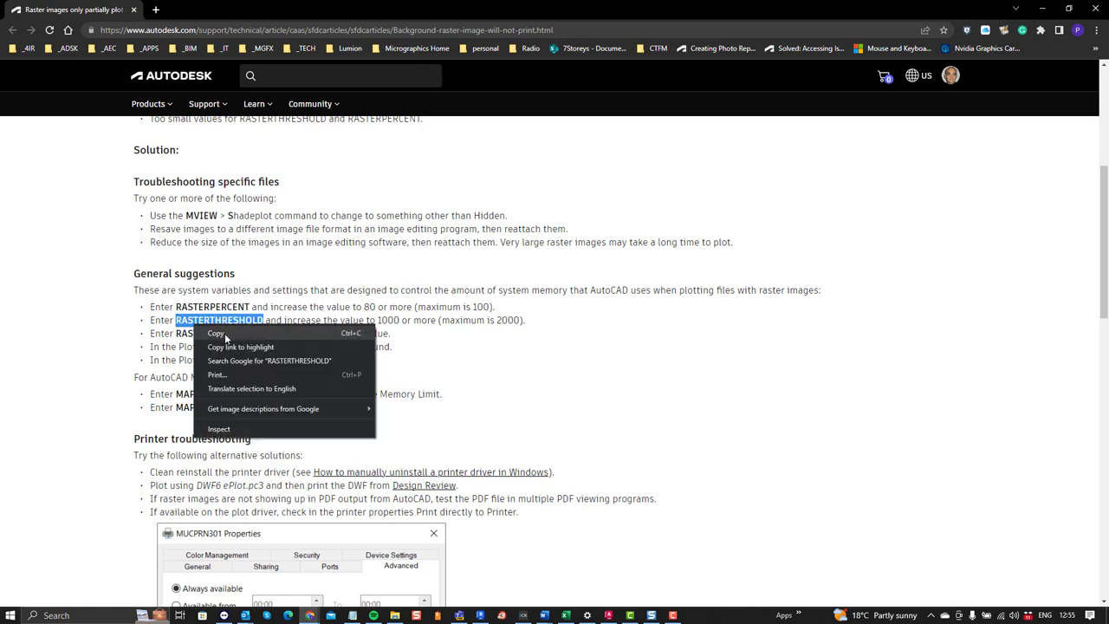
{"action": "left_click", "coordinate": [227, 335]}
{"action": "left_click", "coordinate": [609, 615]}
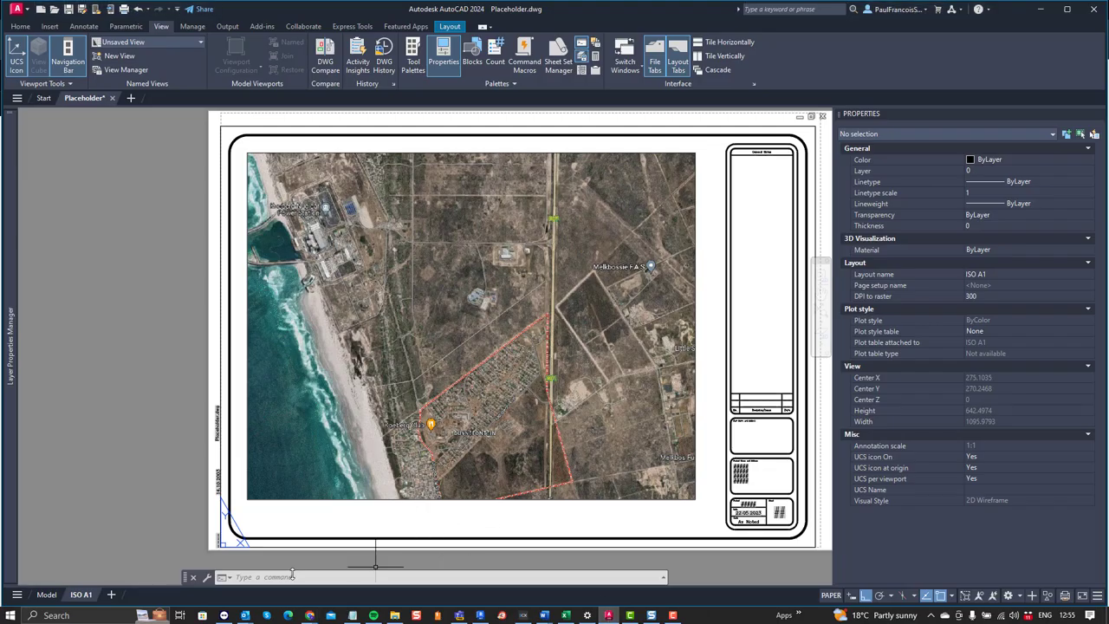
{"action": "right_click", "coordinate": [262, 575]}
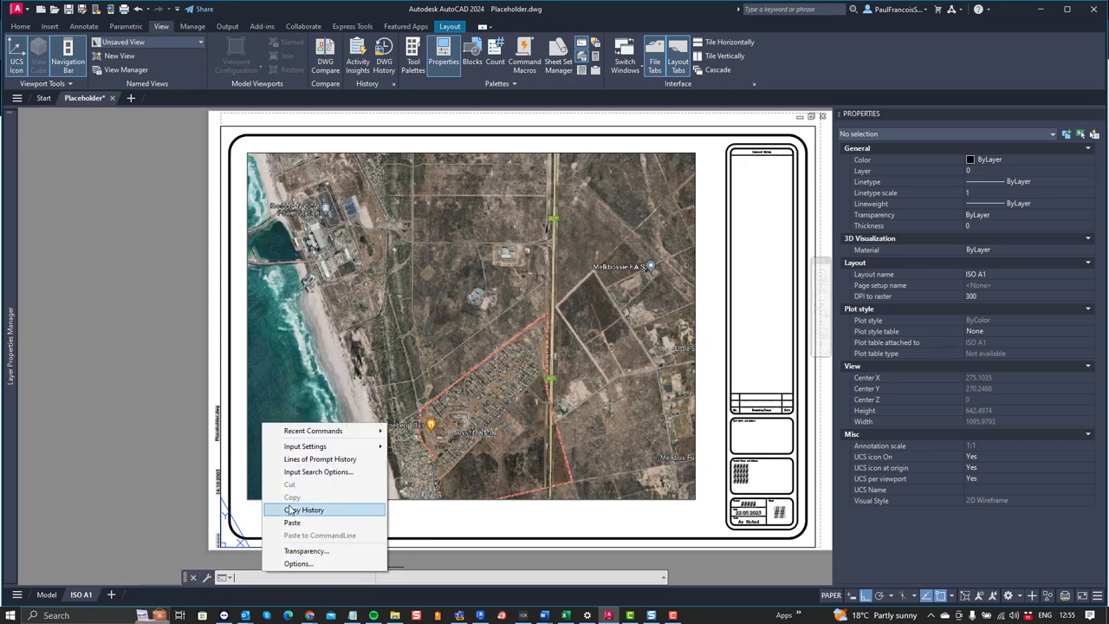
{"action": "left_click", "coordinate": [293, 522]}
{"action": "key", "text": "Return"}
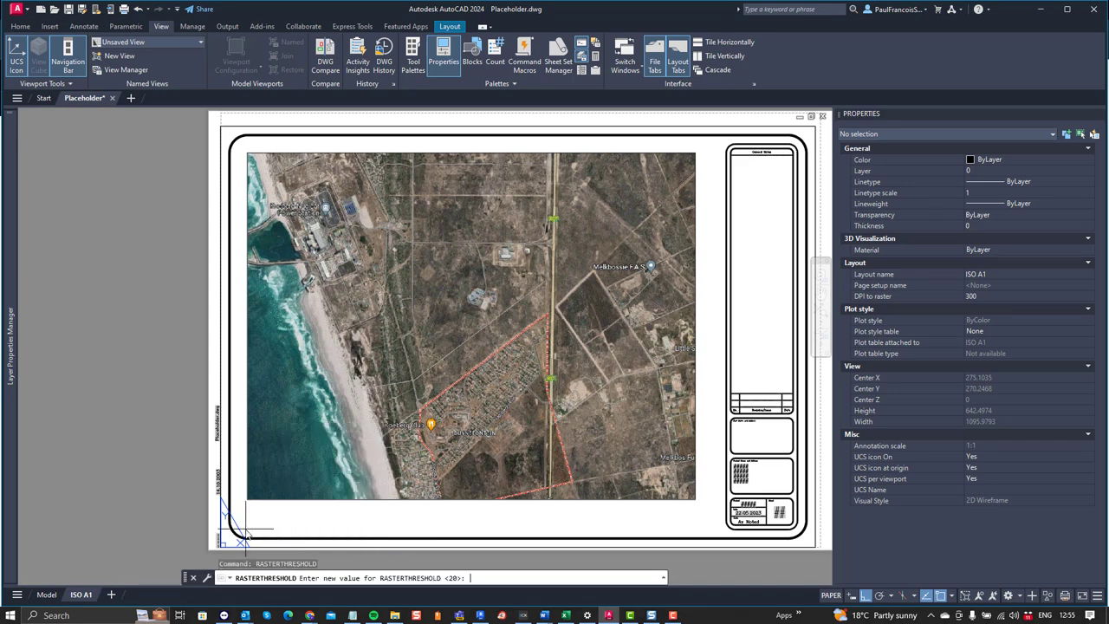
{"action": "key", "text": "Return"}
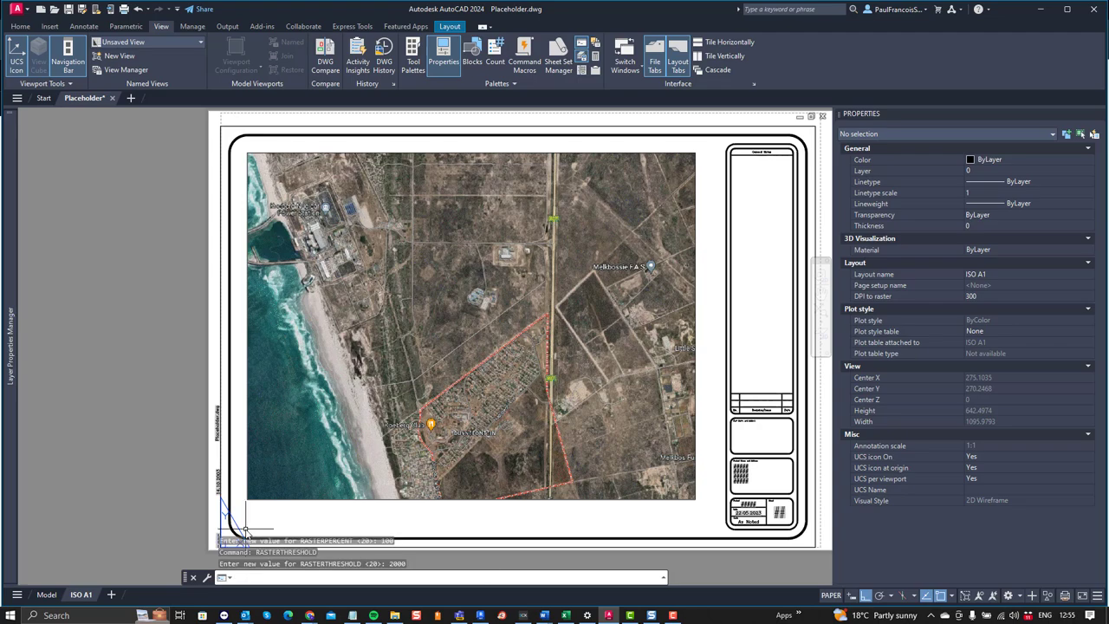
Back in the article, select the RASTERDPI setting name
{"action": "left_click", "coordinate": [609, 615]}
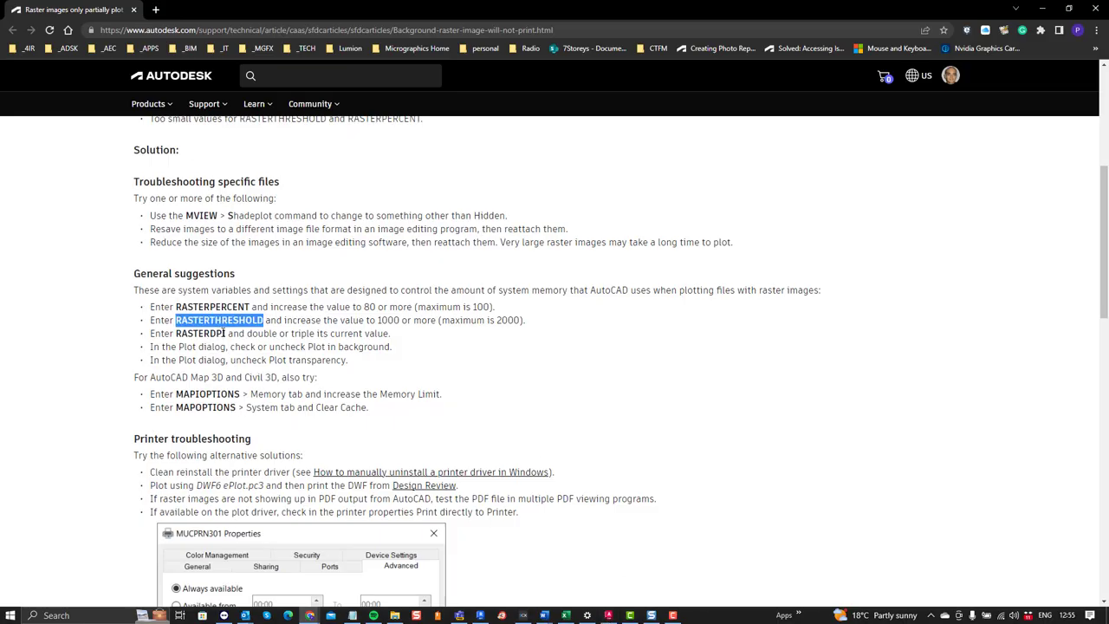
{"action": "left_click_drag", "start_coordinate": [224, 333], "coordinate": [175, 338]}
{"action": "left_click", "coordinate": [221, 335]}
Copy RASTERDPI from the article and set it to 900 in AutoCAD's command line
{"action": "right_click", "coordinate": [184, 337]}
{"action": "left_click", "coordinate": [212, 348]}
{"action": "left_click", "coordinate": [611, 617]}
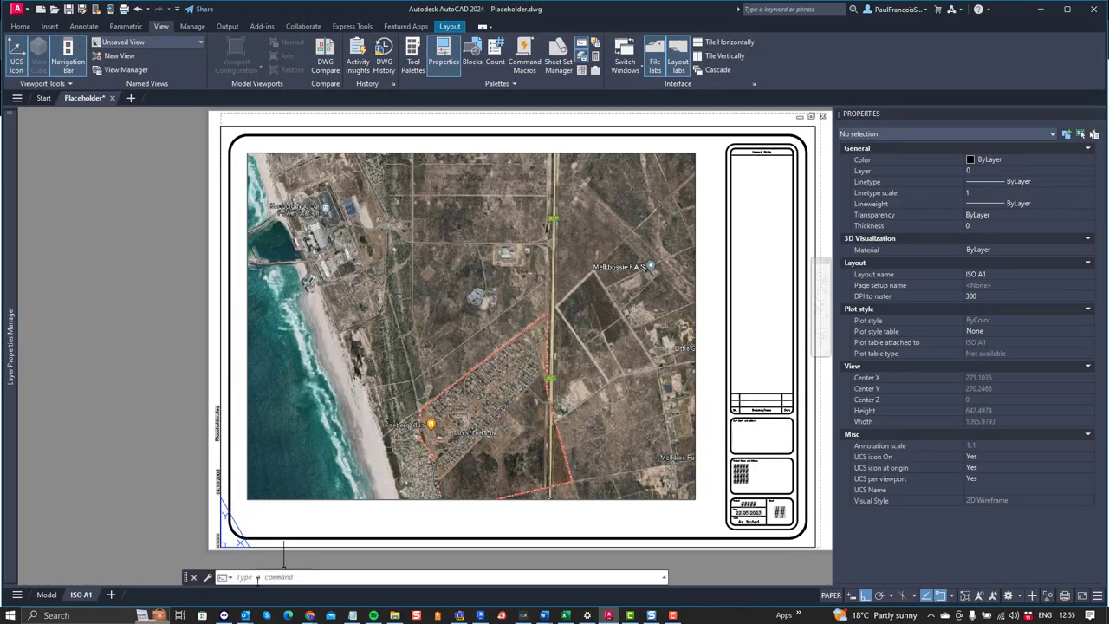
{"action": "right_click", "coordinate": [257, 578]}
{"action": "left_click", "coordinate": [299, 530]}
{"action": "key", "text": "Return"}
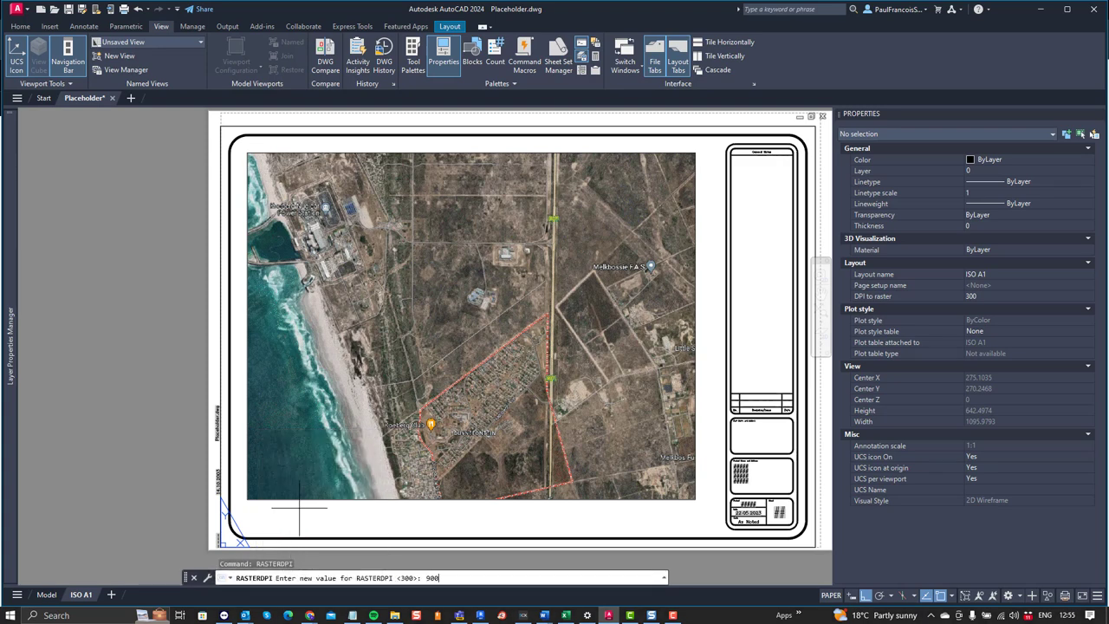
{"action": "type", "text": "900"}
{"action": "key", "text": "Return"}
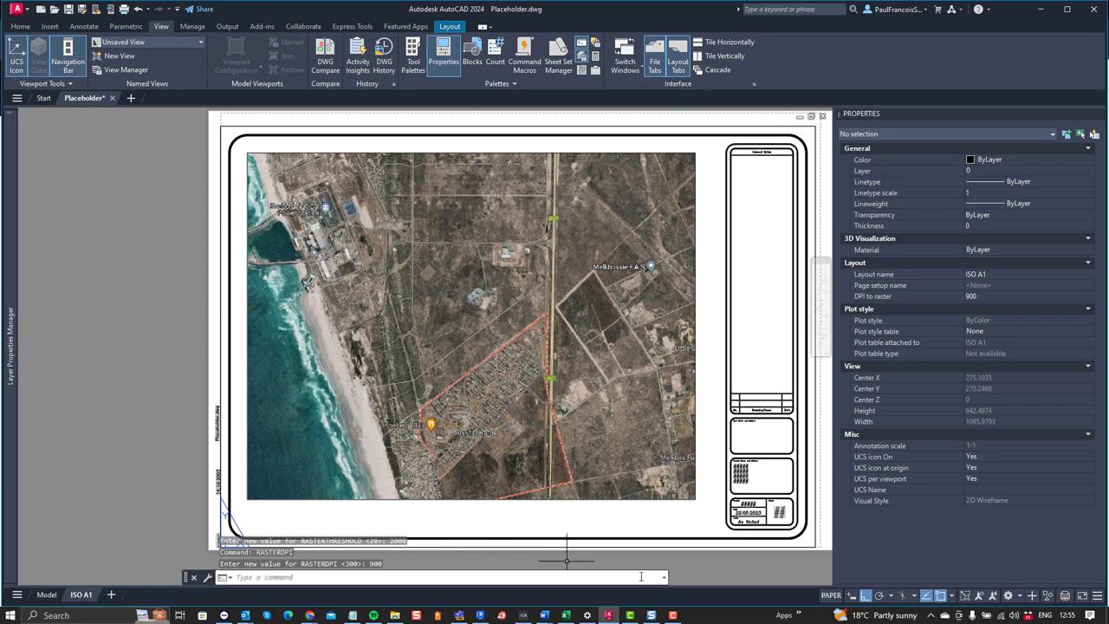
Scroll to 'Convert the Raster images to OLE' and select its two copy-and-paste sub-bullets
{"action": "mouse_move", "coordinate": [537, 617]}
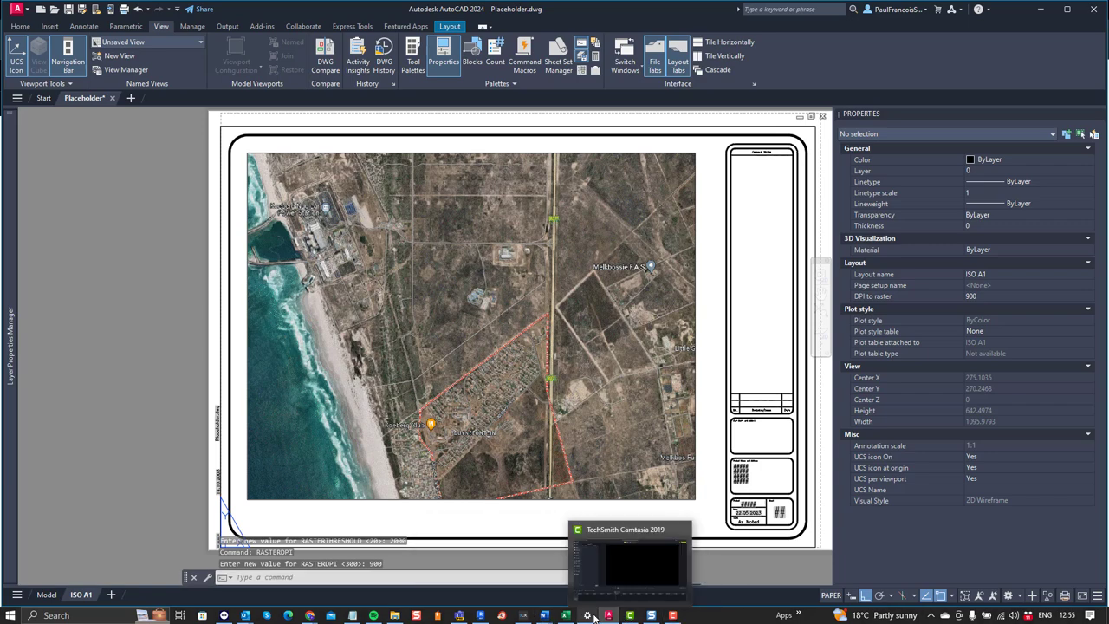
{"action": "left_click", "coordinate": [309, 615]}
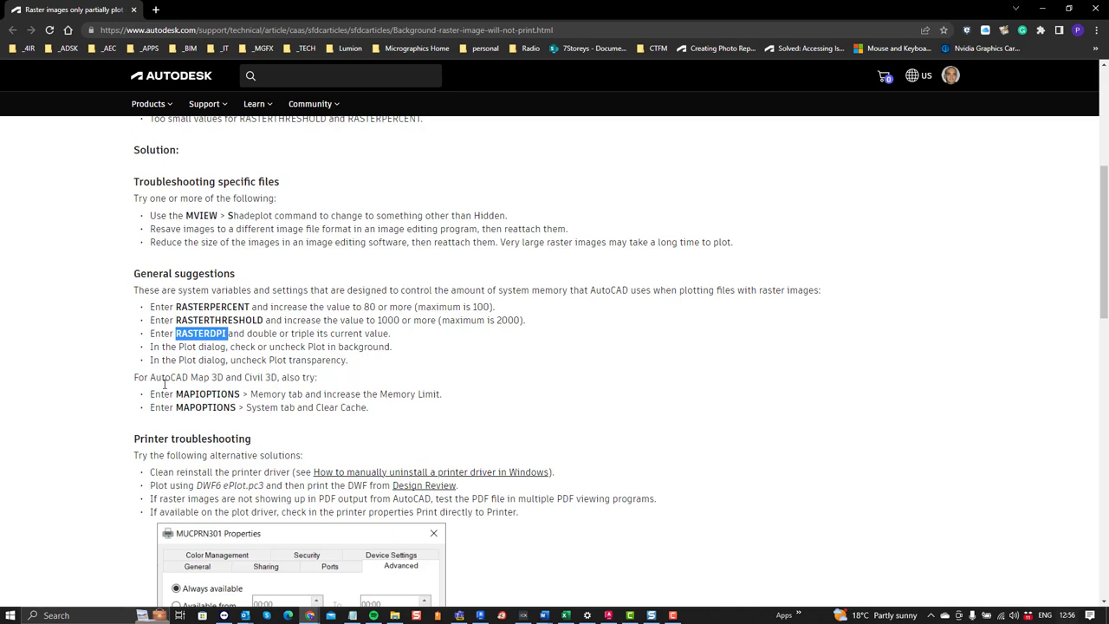
{"action": "scroll", "coordinate": [164, 381], "scroll_direction": "down", "scroll_amount": 3}
{"action": "scroll", "coordinate": [169, 364], "scroll_direction": "down", "scroll_amount": 5}
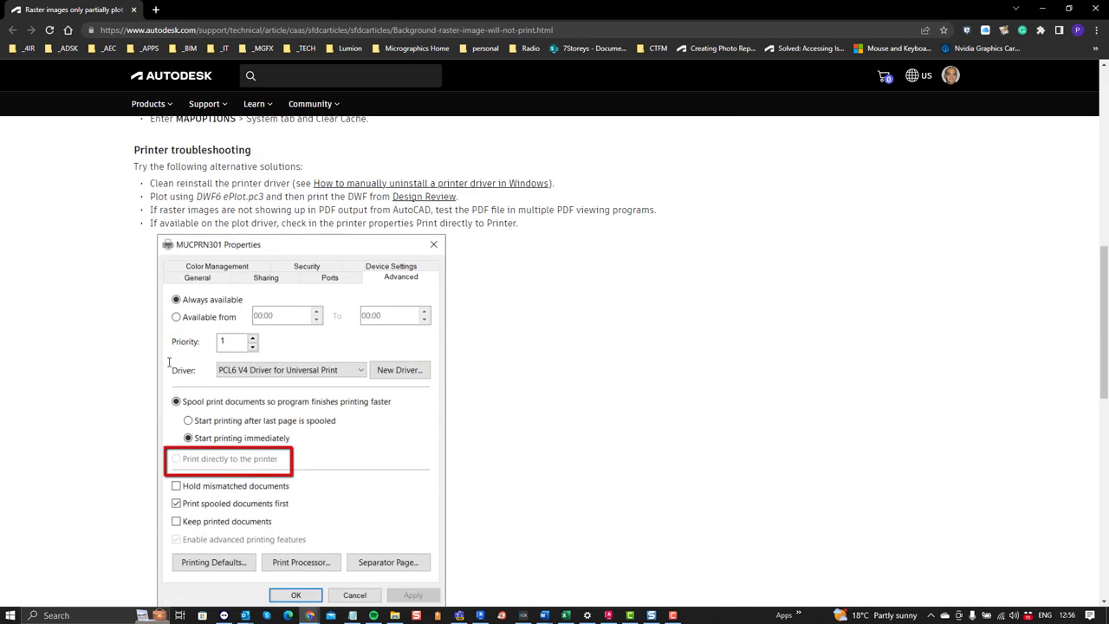
{"action": "scroll", "coordinate": [176, 365], "scroll_direction": "up", "scroll_amount": 3}
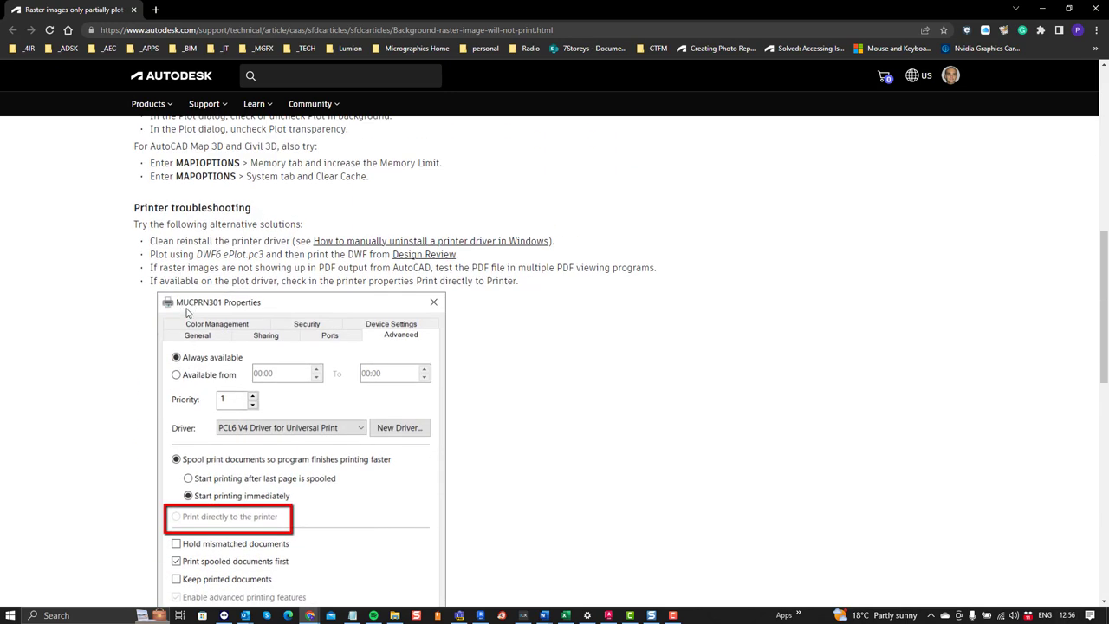
{"action": "scroll", "coordinate": [311, 360], "scroll_direction": "down", "scroll_amount": 3}
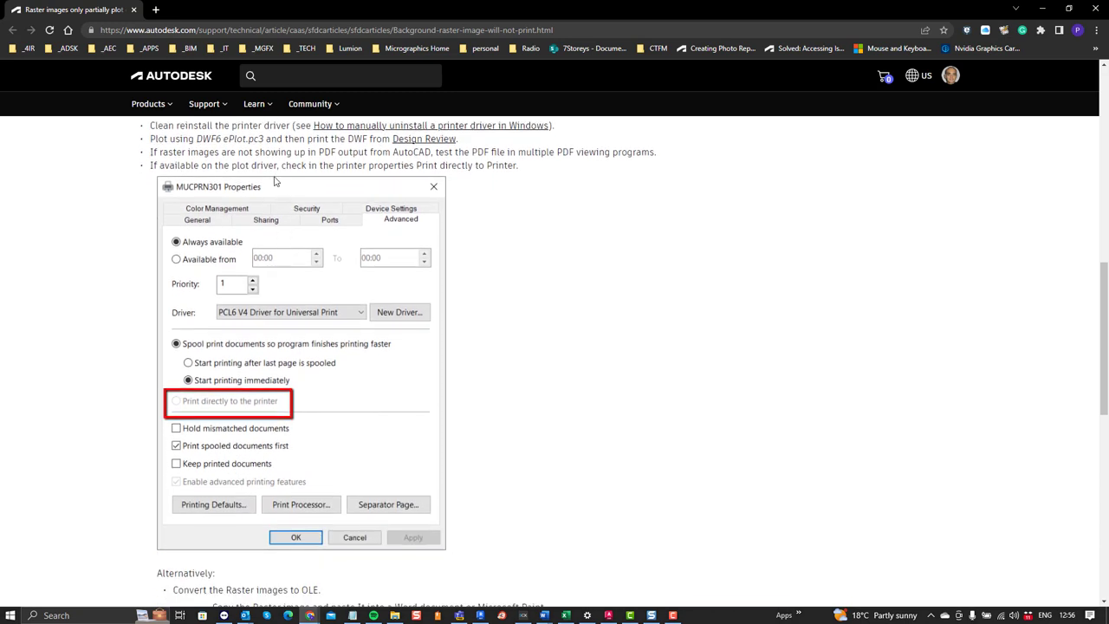
{"action": "scroll", "coordinate": [70, 485], "scroll_direction": "down", "scroll_amount": 3}
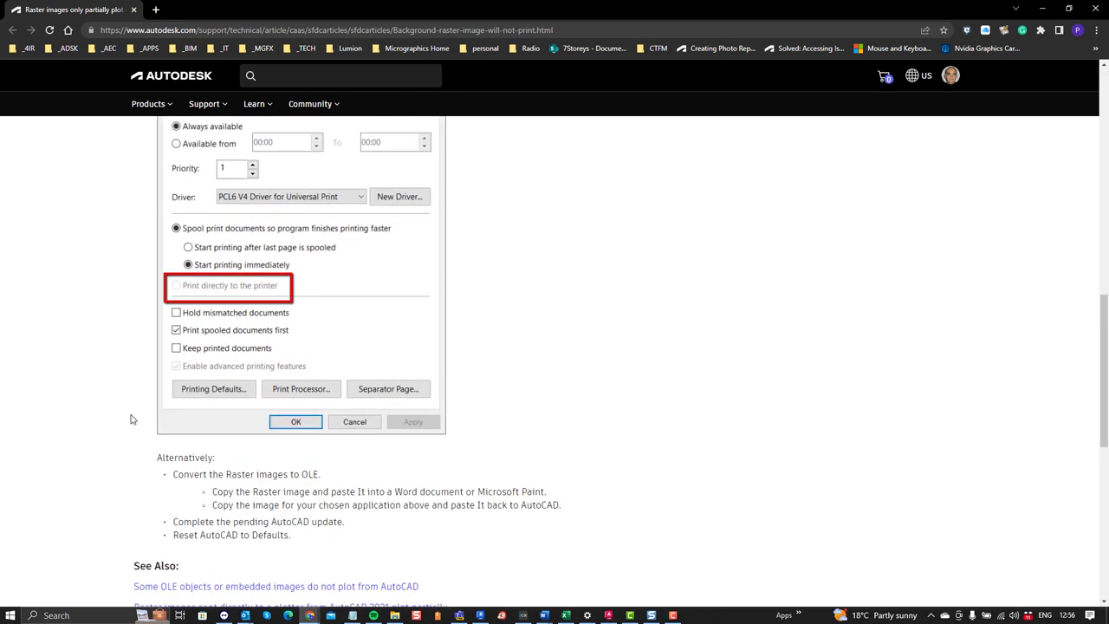
{"action": "scroll", "coordinate": [145, 404], "scroll_direction": "down", "scroll_amount": 3}
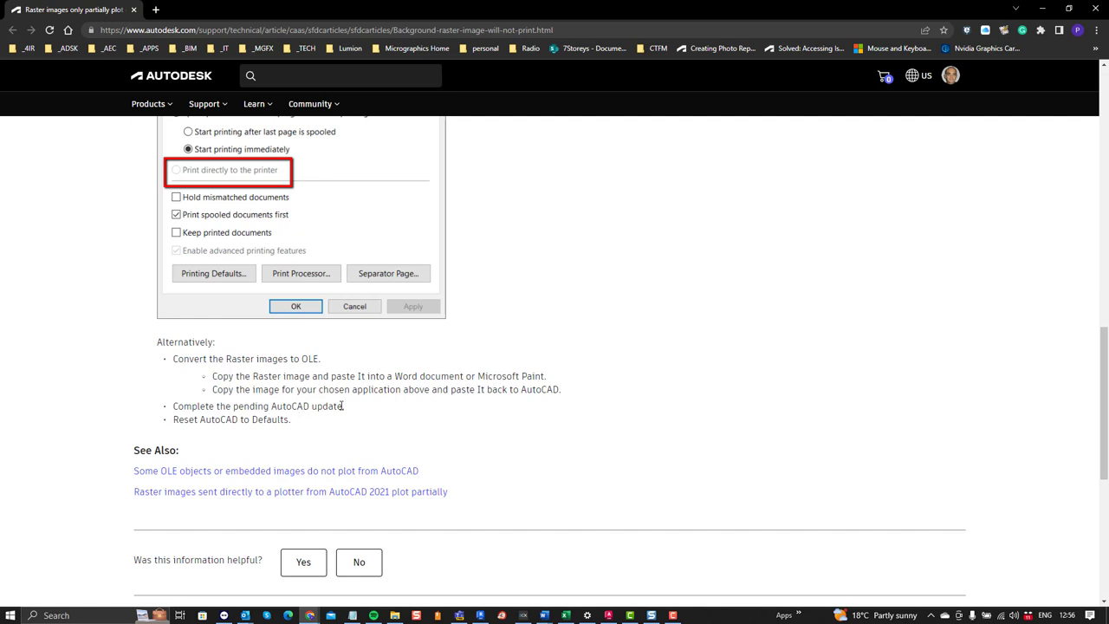
{"action": "left_click_drag", "start_coordinate": [571, 393], "coordinate": [184, 376]}
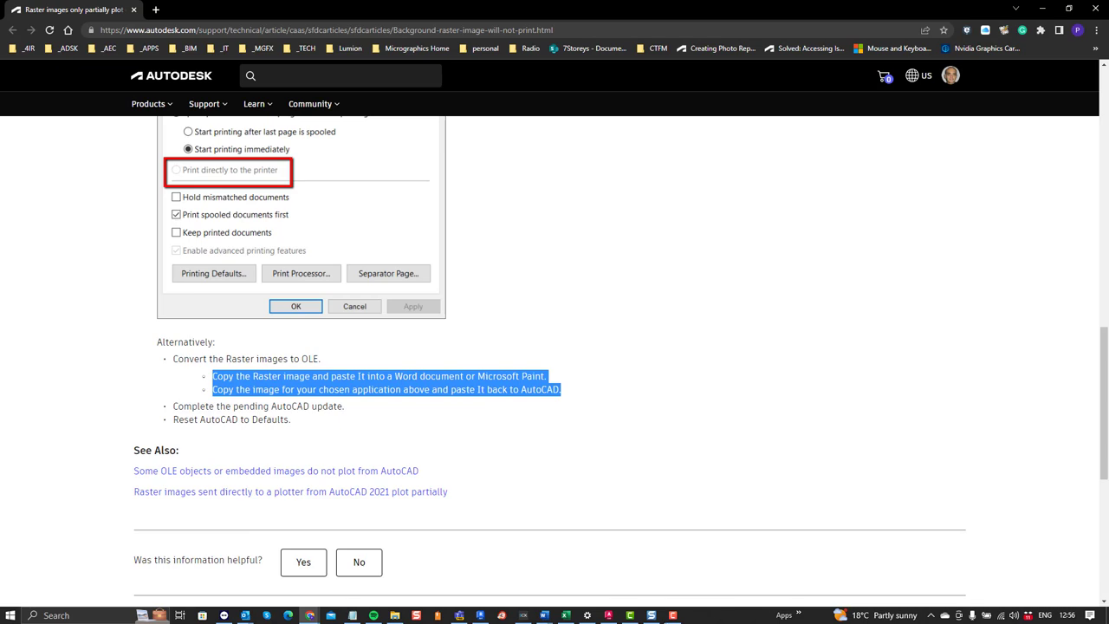
Switch to model space and start a line left of the image, then cancel it
{"action": "left_click", "coordinate": [610, 617]}
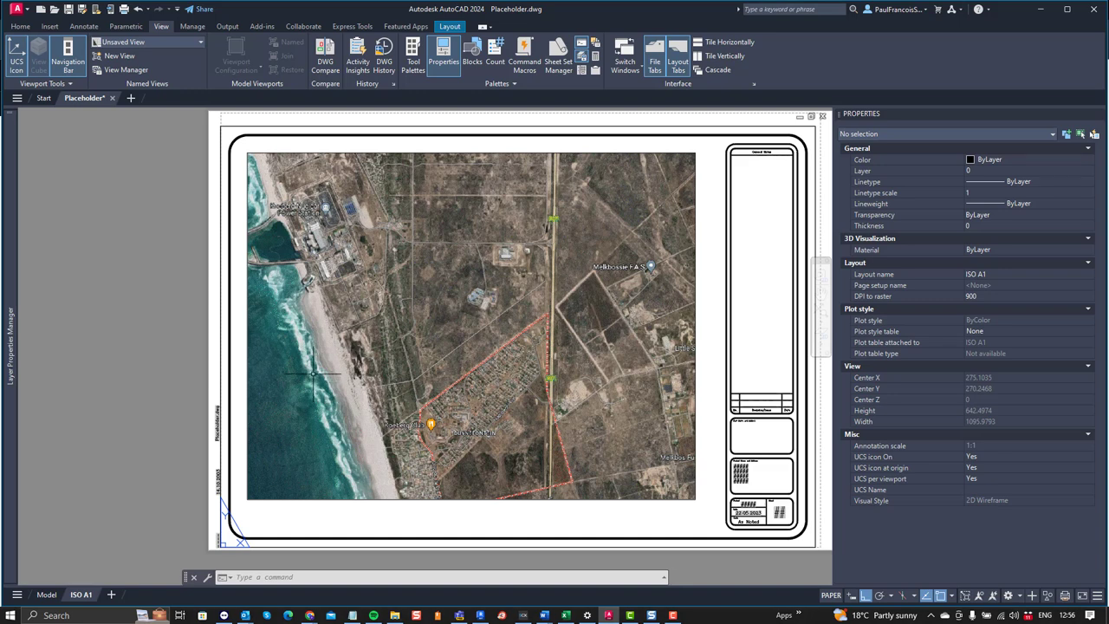
{"action": "left_click", "coordinate": [47, 594]}
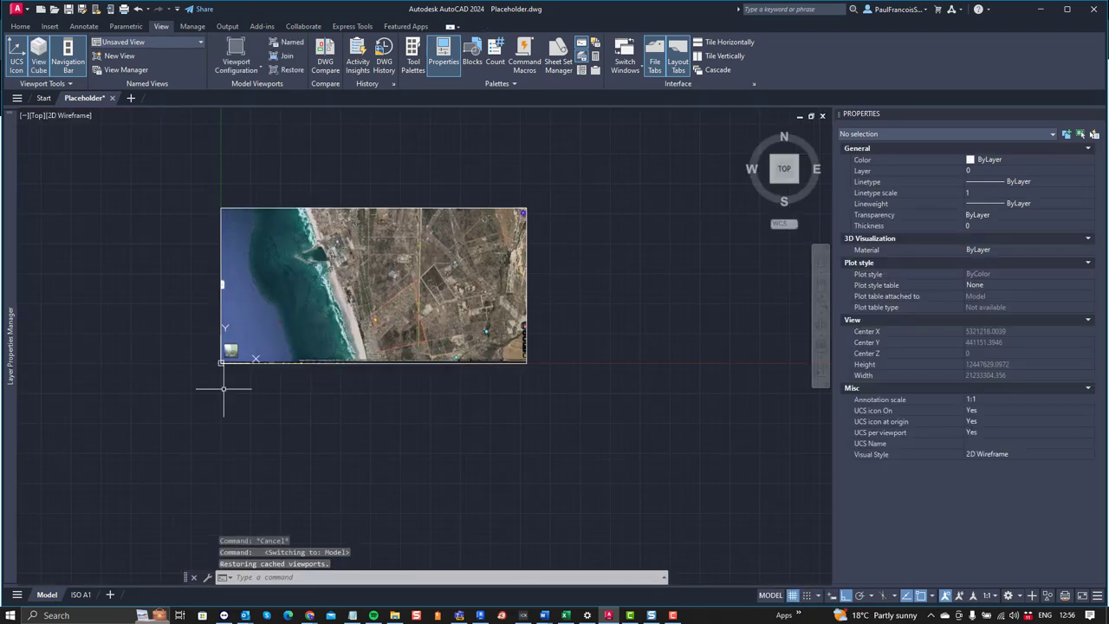
{"action": "left_click", "coordinate": [21, 26]}
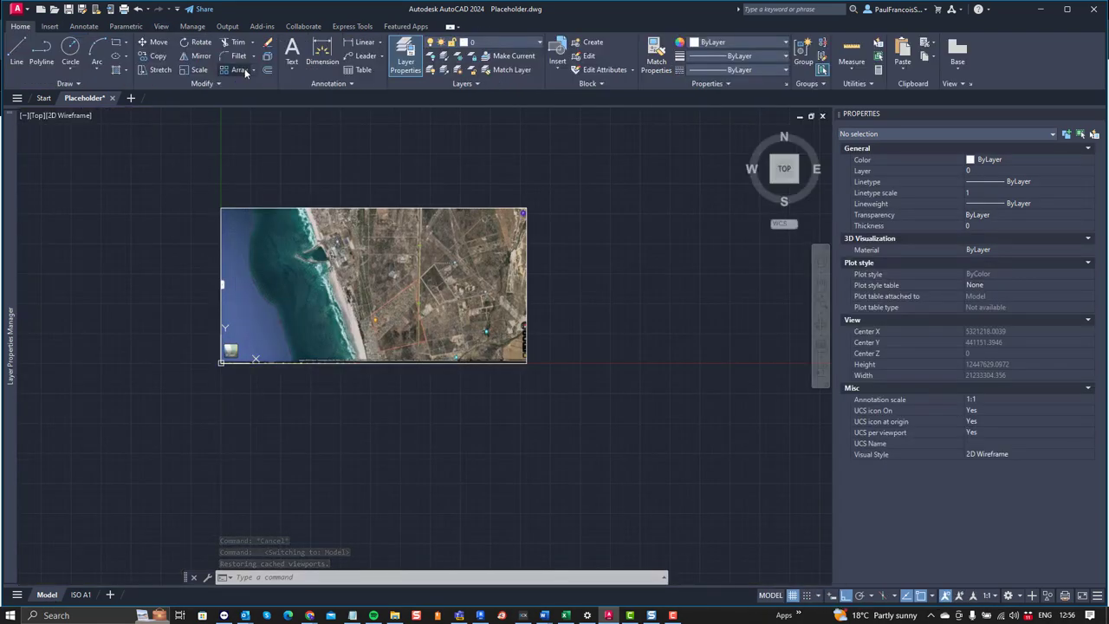
{"action": "left_click", "coordinate": [16, 57]}
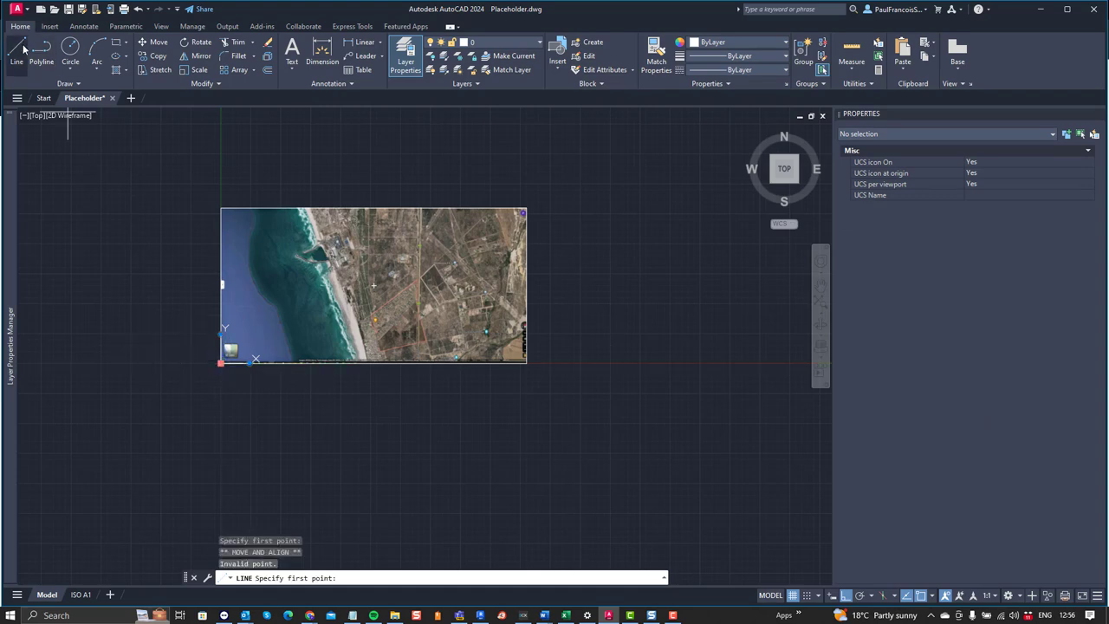
{"action": "left_click", "coordinate": [140, 363]}
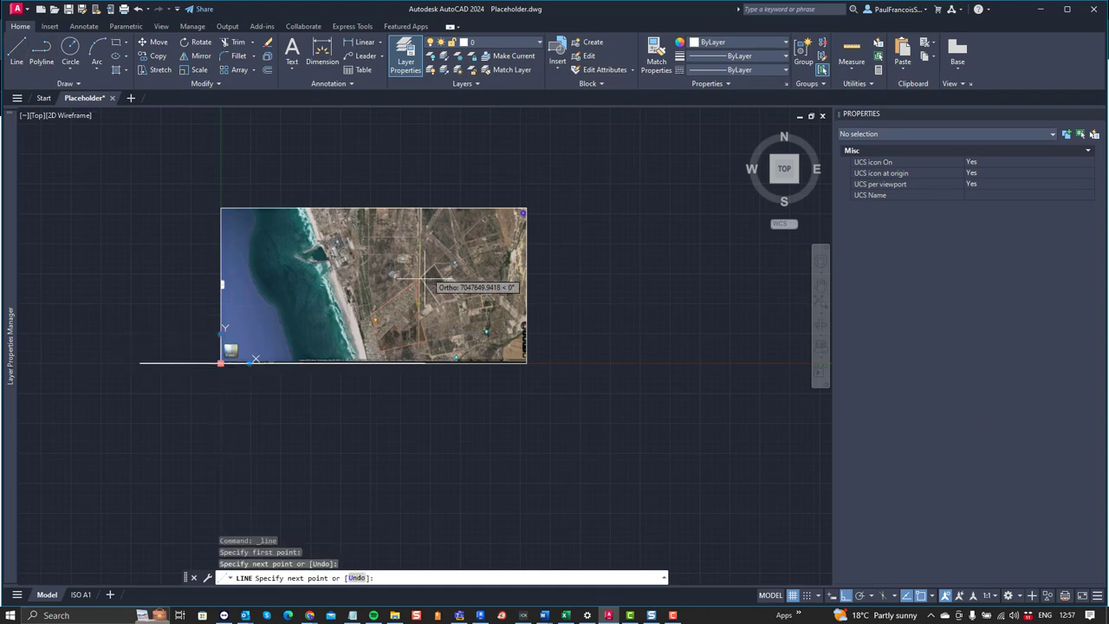
{"action": "key", "text": "Escape"}
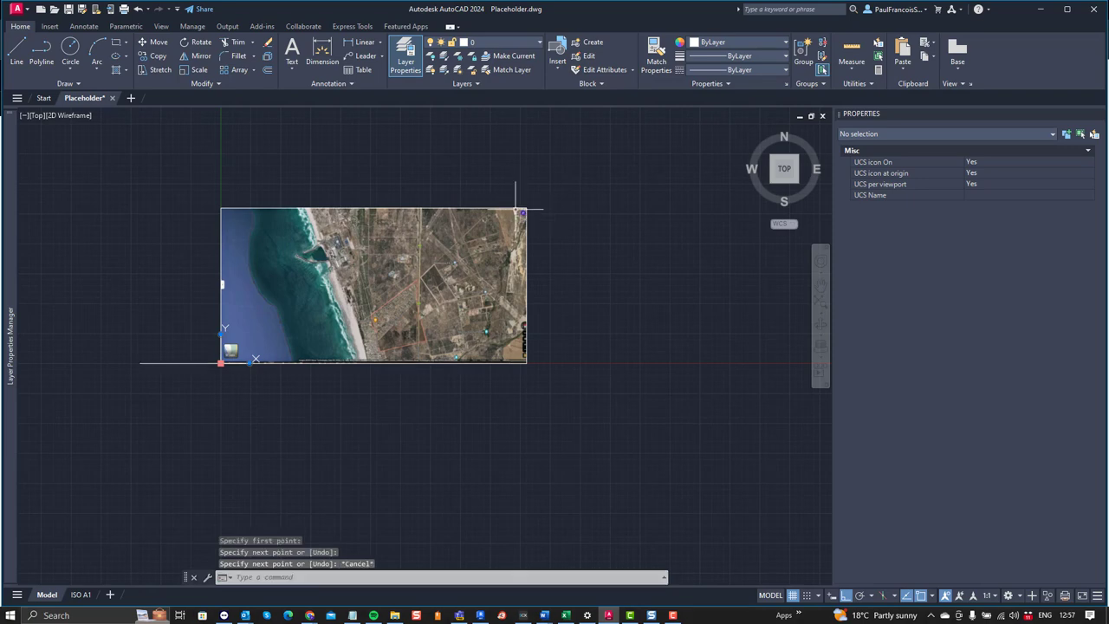
Draw a horizontal line from the image's top corner out past its right side
{"action": "left_click", "coordinate": [16, 52]}
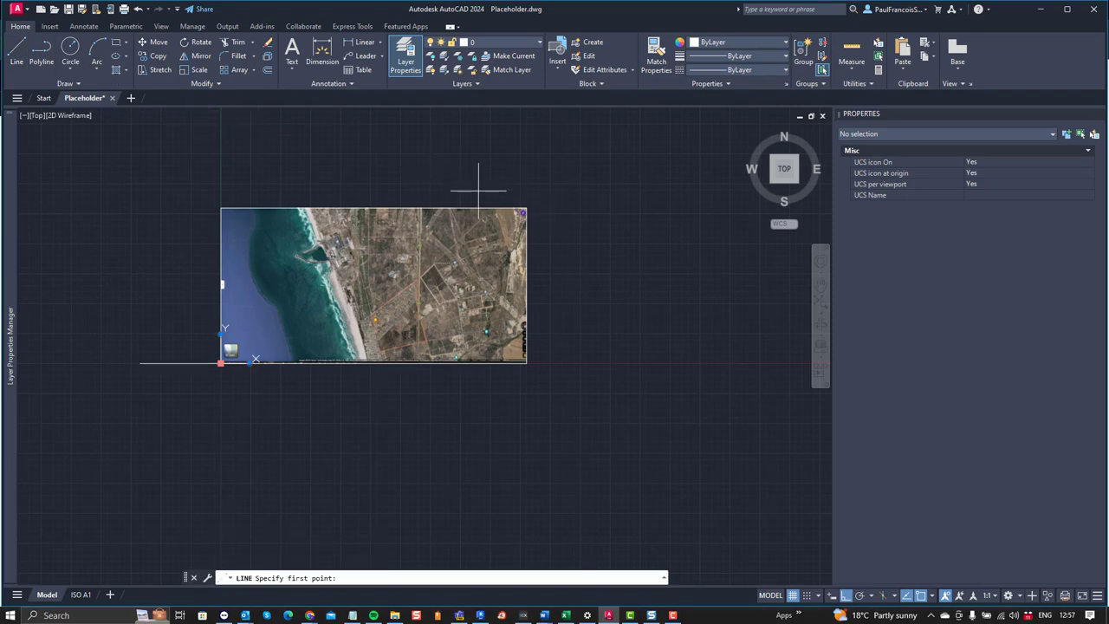
{"action": "left_click", "coordinate": [526, 209]}
{"action": "left_click", "coordinate": [612, 222]}
{"action": "key", "text": "Escape"}
{"action": "key", "text": "Escape"}
{"action": "key", "text": "Escape"}
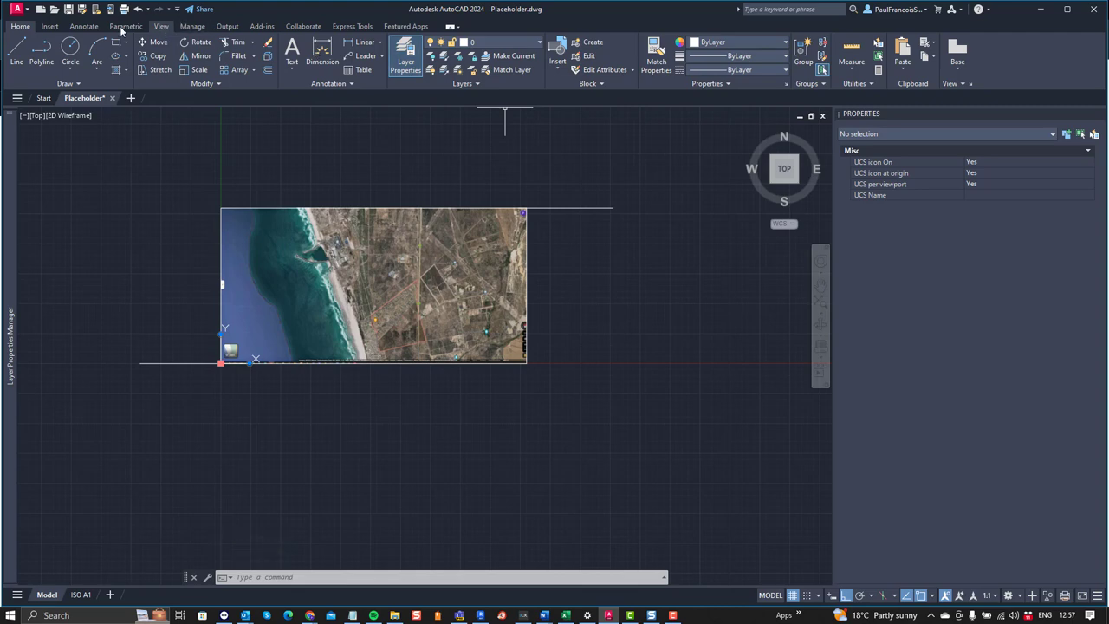
Unload and then detach the Duynefontein image reference in the External References palette
{"action": "left_click", "coordinate": [49, 26]}
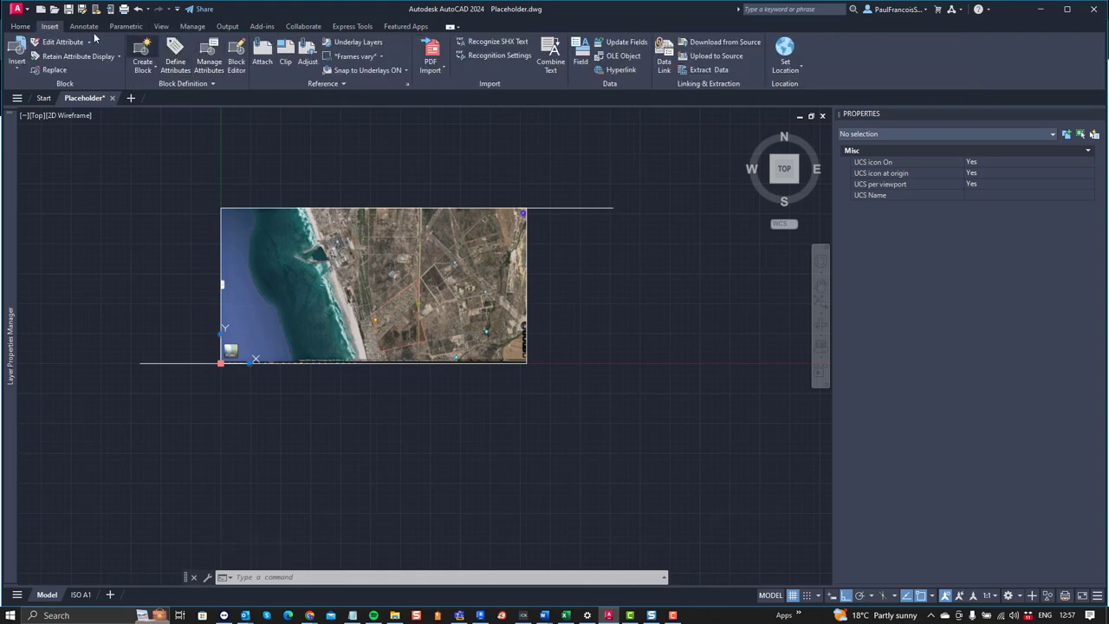
{"action": "left_click", "coordinate": [168, 28]}
{"action": "left_click", "coordinate": [597, 70]}
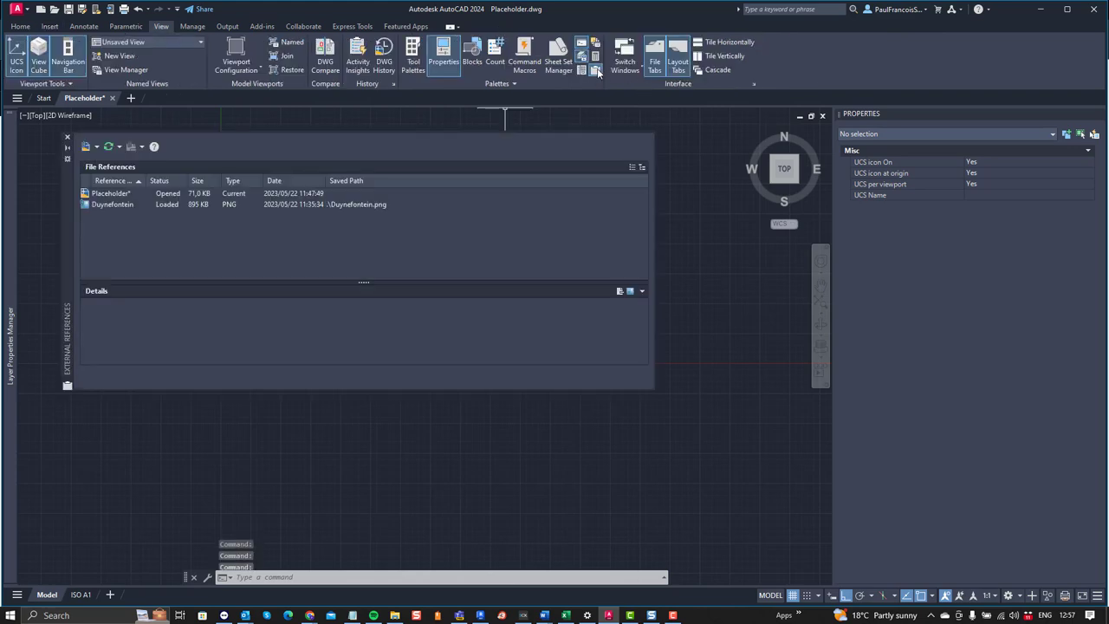
{"action": "left_click", "coordinate": [110, 206]}
{"action": "right_click", "coordinate": [109, 207]}
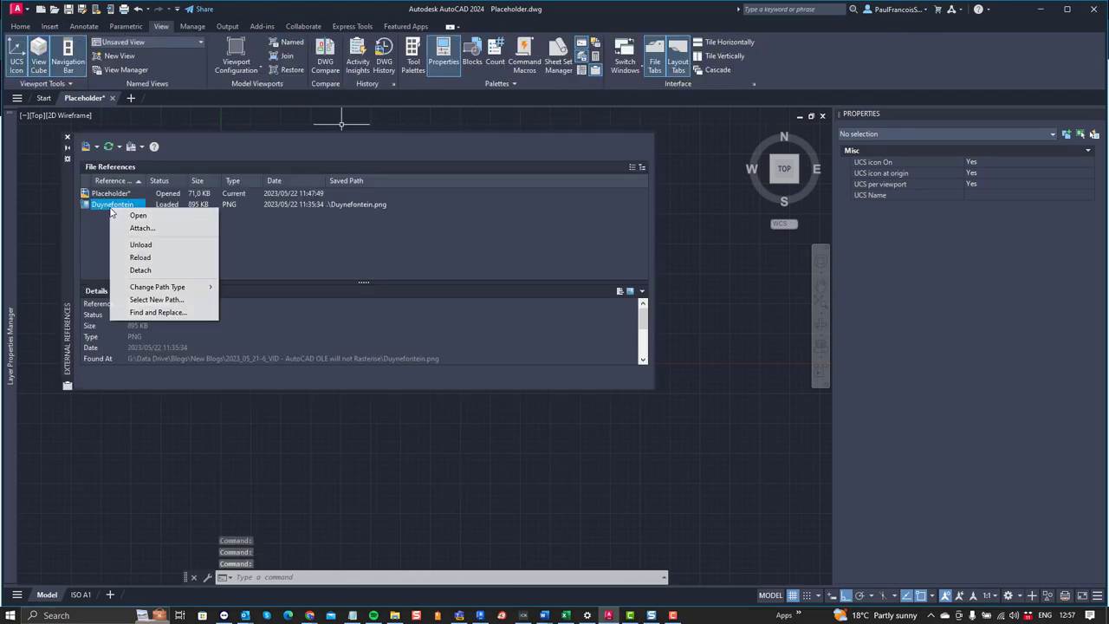
{"action": "left_click", "coordinate": [144, 246]}
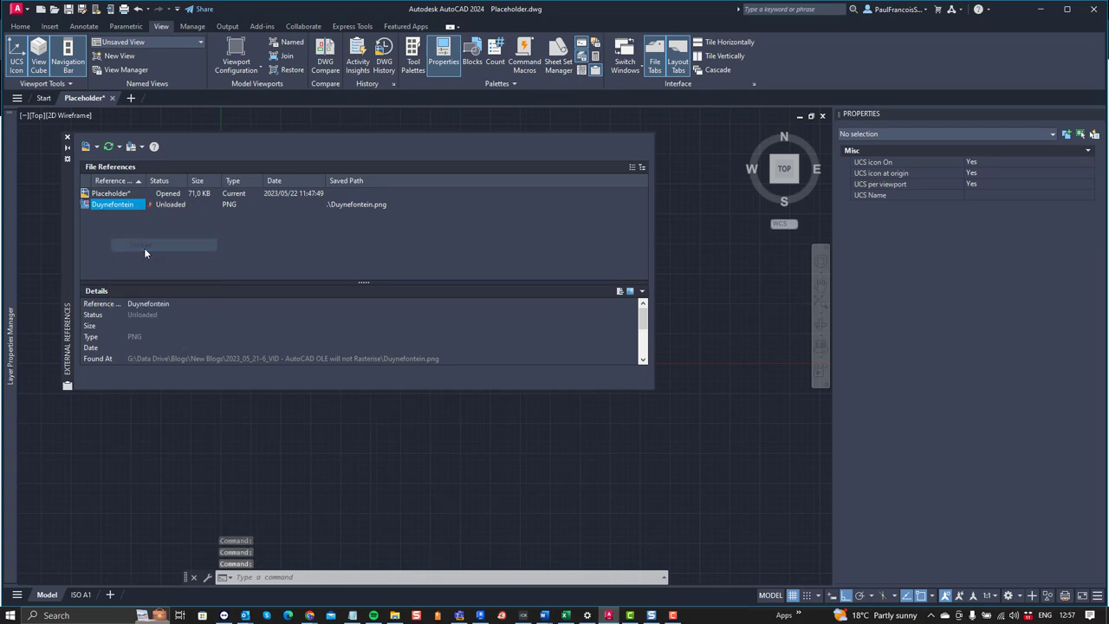
{"action": "right_click", "coordinate": [109, 204]}
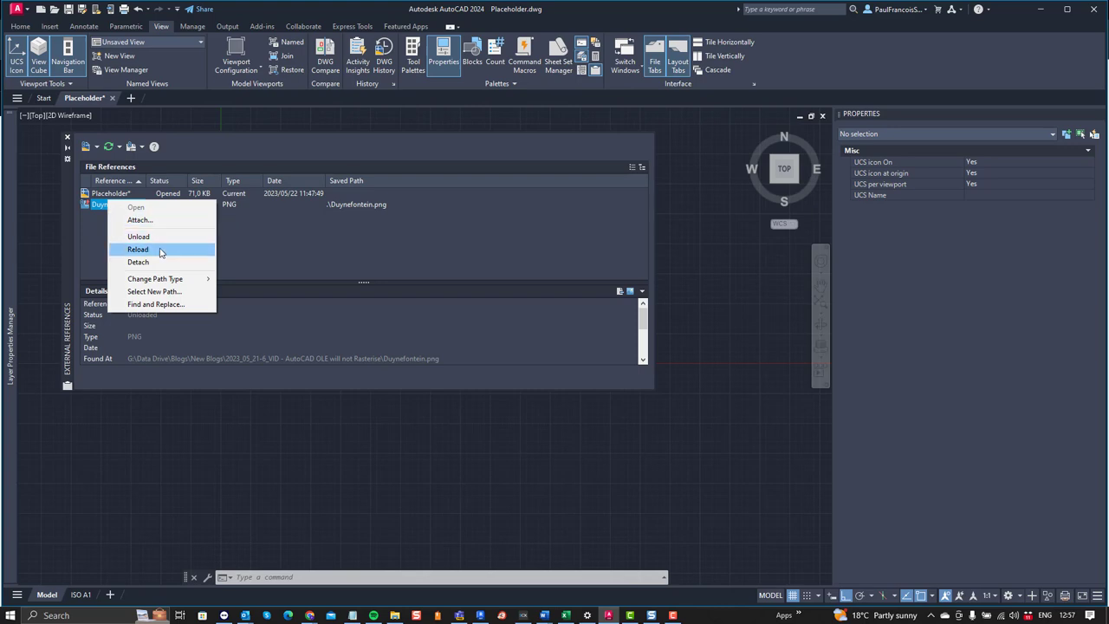
{"action": "left_click", "coordinate": [145, 262]}
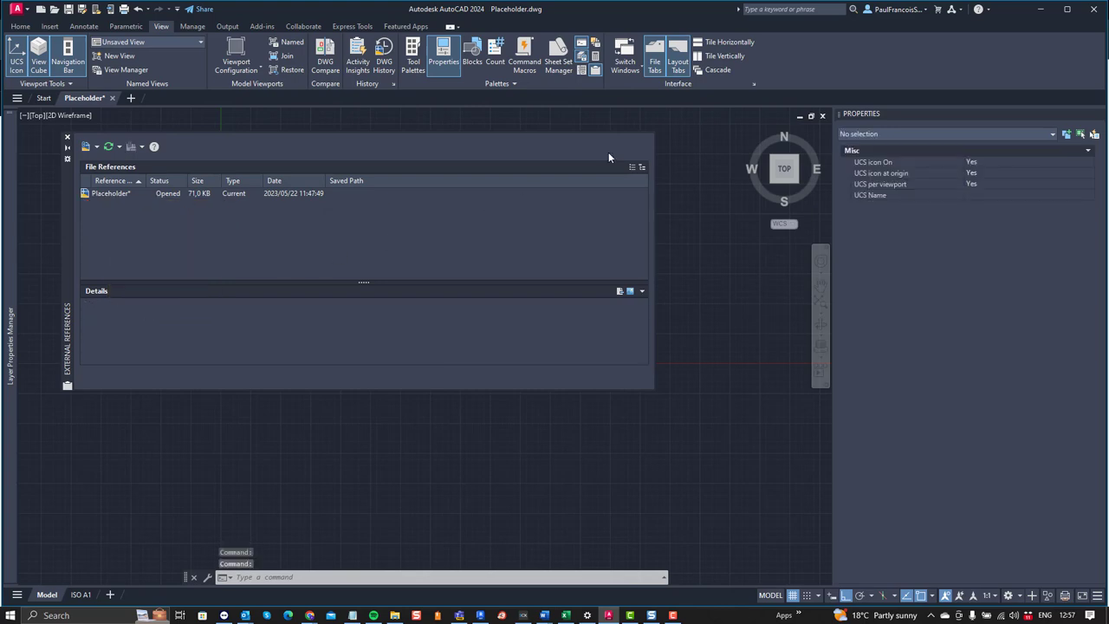
{"action": "left_click", "coordinate": [67, 137]}
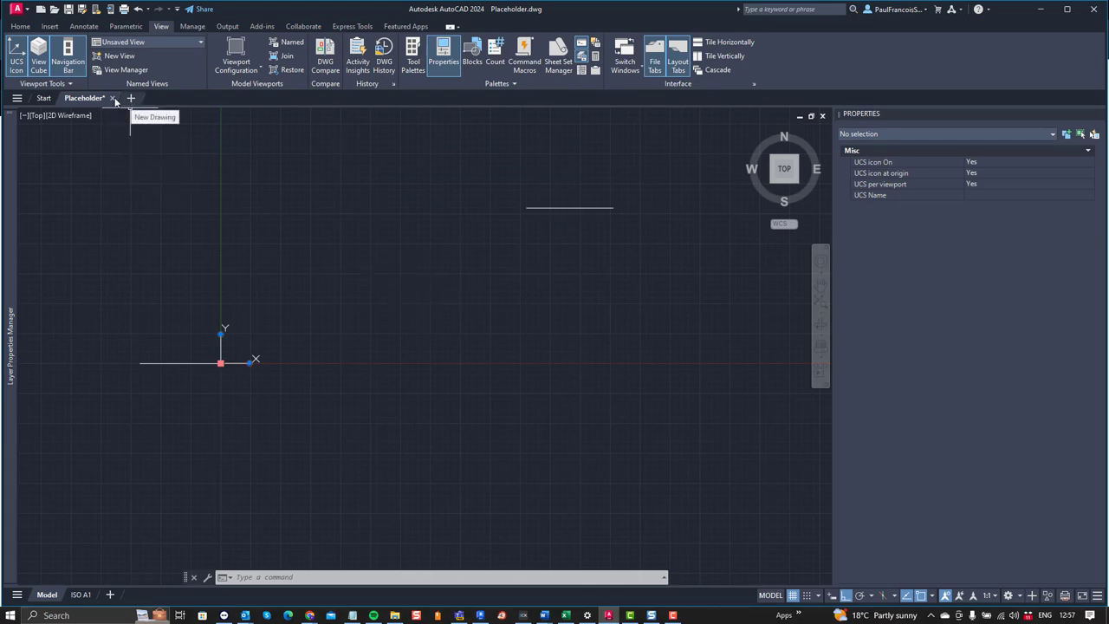
Create Drawing3 from the acadiso.dwt template via New > Drawing
{"action": "left_click", "coordinate": [16, 10]}
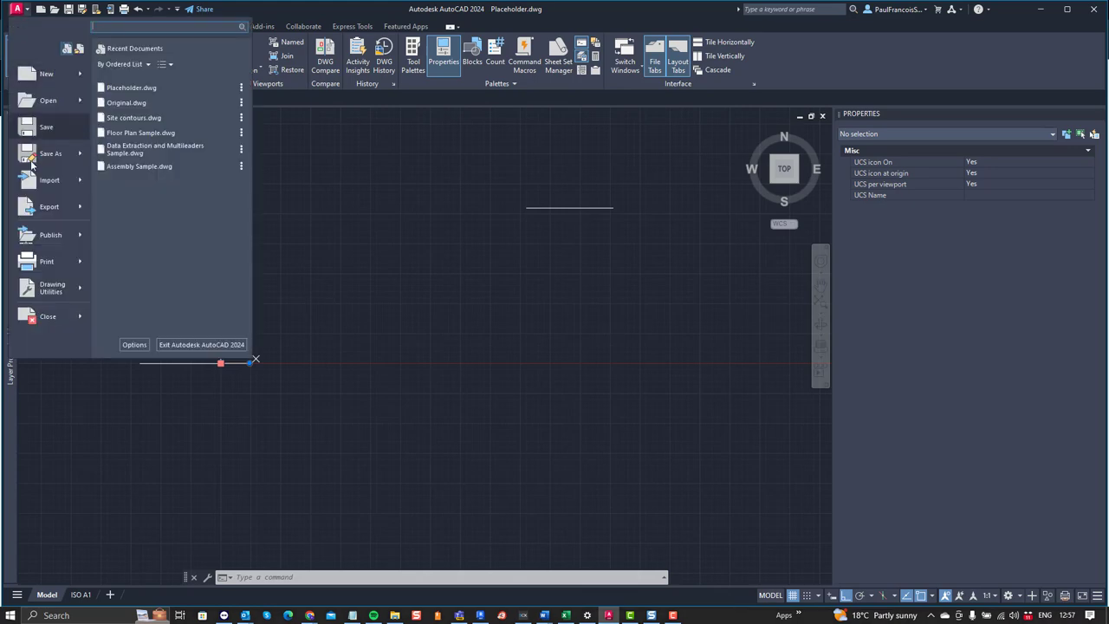
{"action": "mouse_move", "coordinate": [78, 75]}
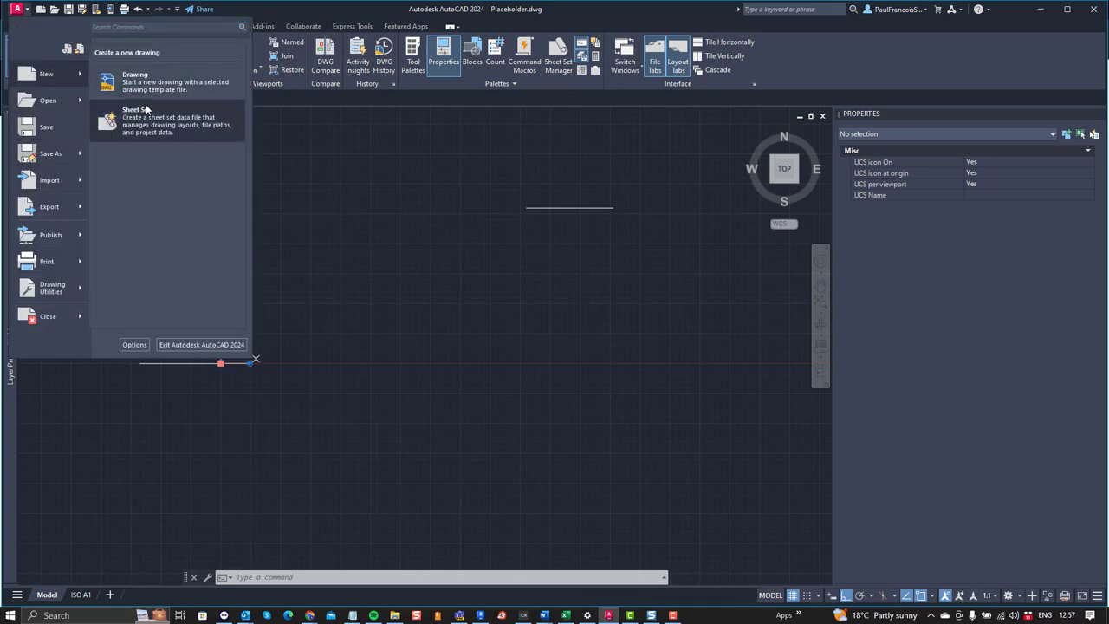
{"action": "left_click", "coordinate": [117, 86]}
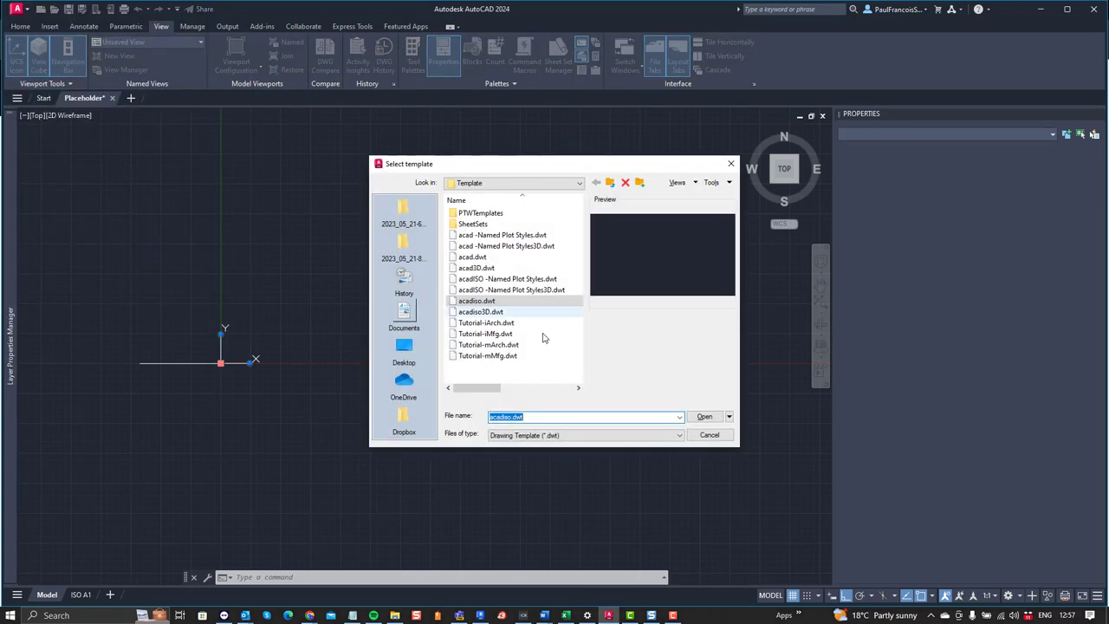
{"action": "left_click", "coordinate": [705, 419]}
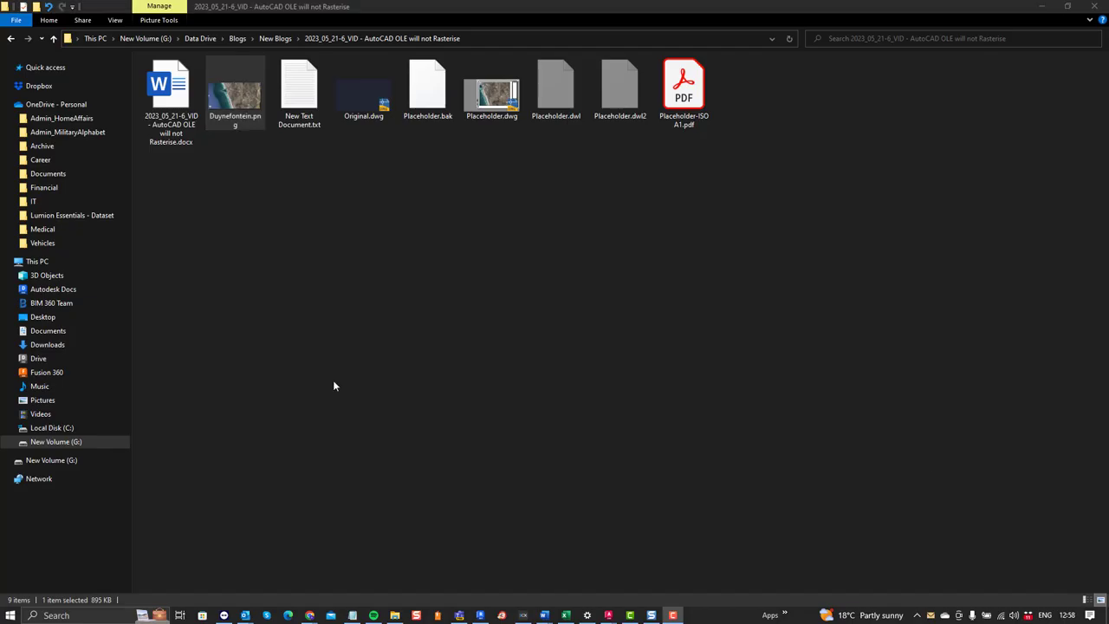
Copy the Duynefontein.png satellite image file in File Explorer
{"action": "right_click", "coordinate": [242, 110]}
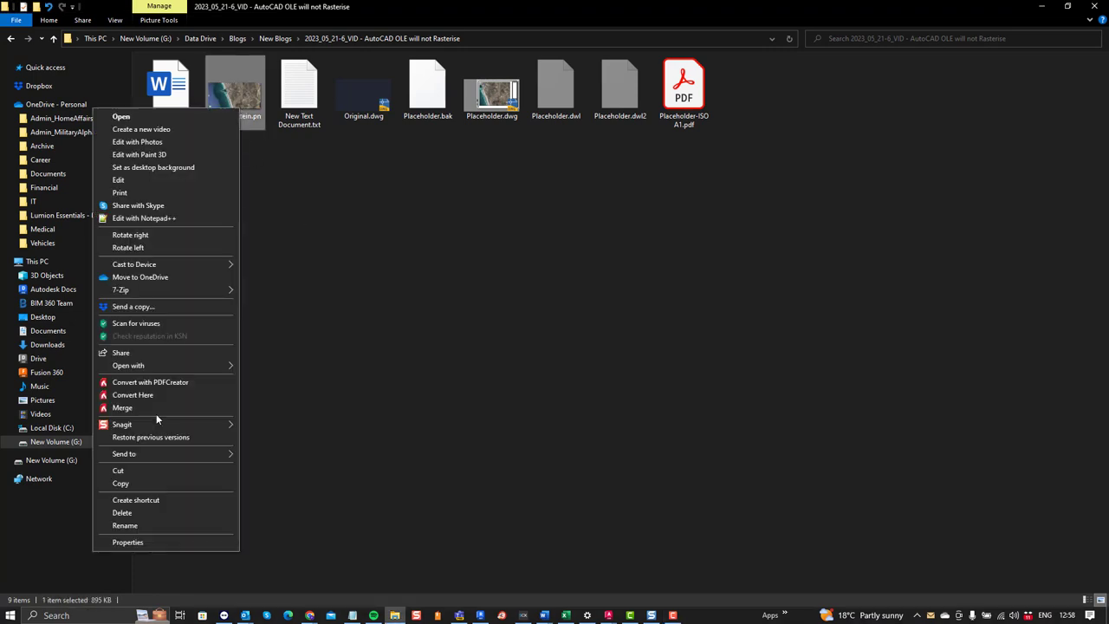
{"action": "left_click", "coordinate": [121, 483]}
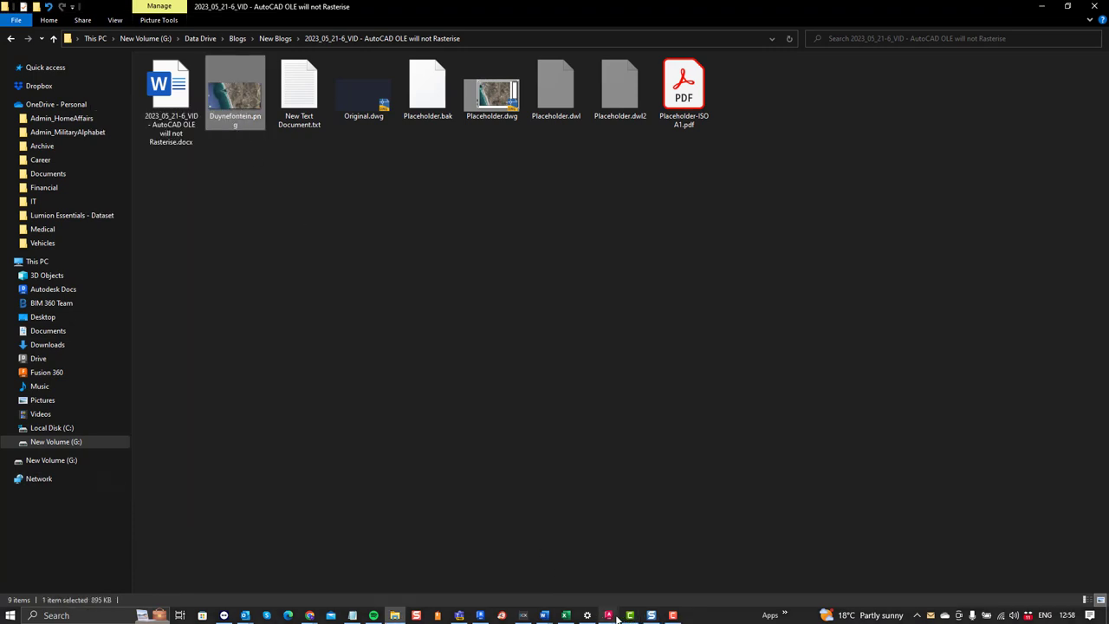
Paste the Duynefontein image into Drawing3 at scale 1 and rotation 0
{"action": "mouse_move", "coordinate": [611, 615]}
{"action": "left_click", "coordinate": [634, 541]}
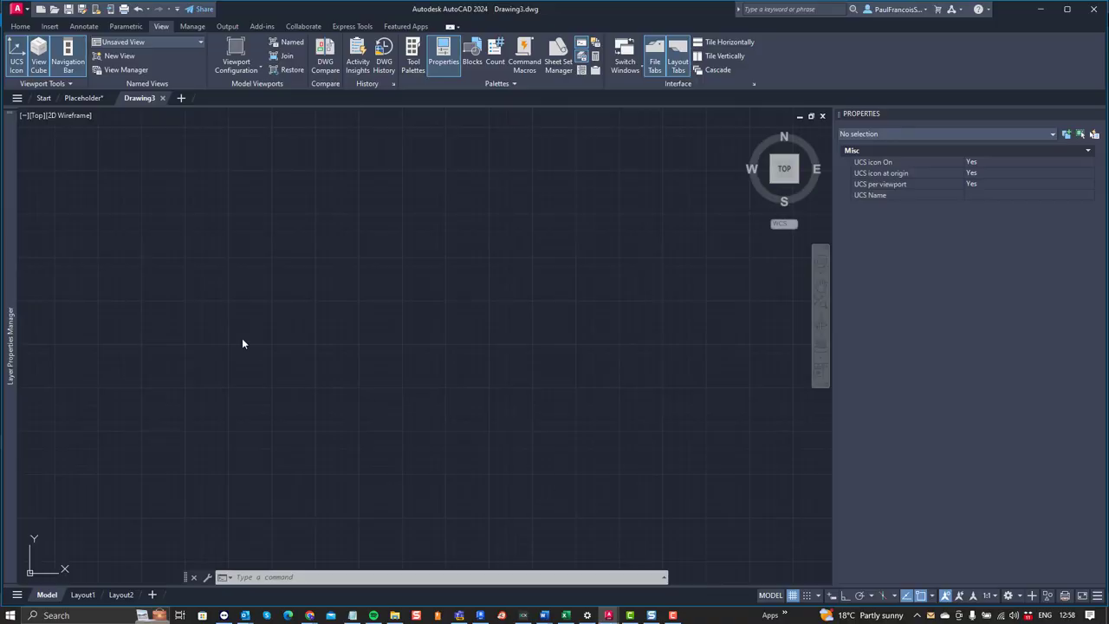
{"action": "left_click", "coordinate": [178, 148]}
{"action": "right_click", "coordinate": [161, 150]}
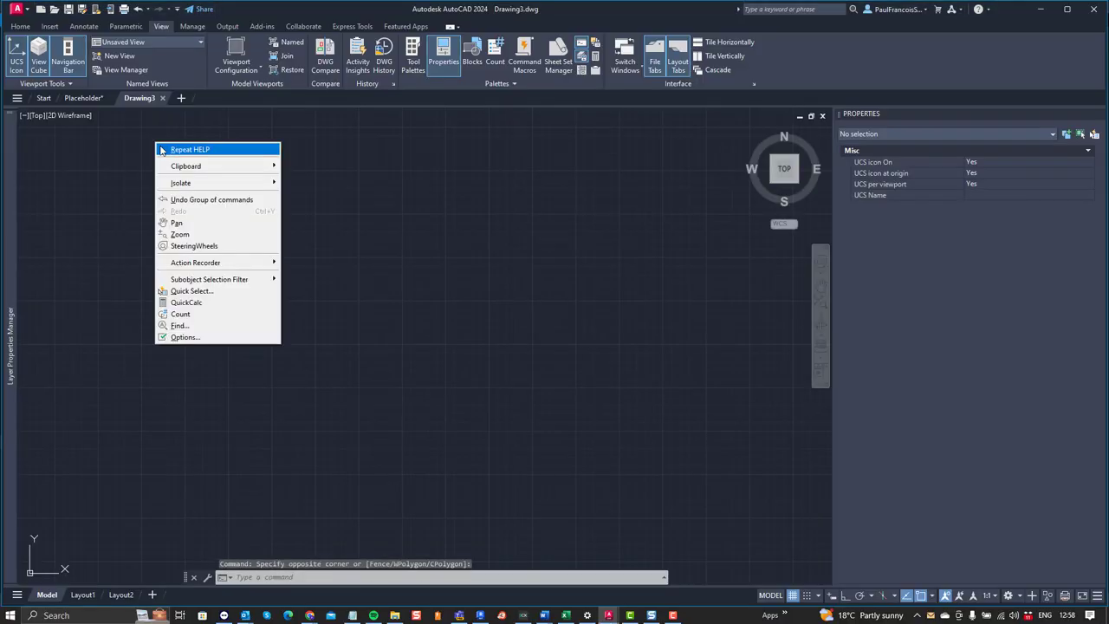
{"action": "key", "text": "Escape"}
{"action": "key", "text": "Escape"}
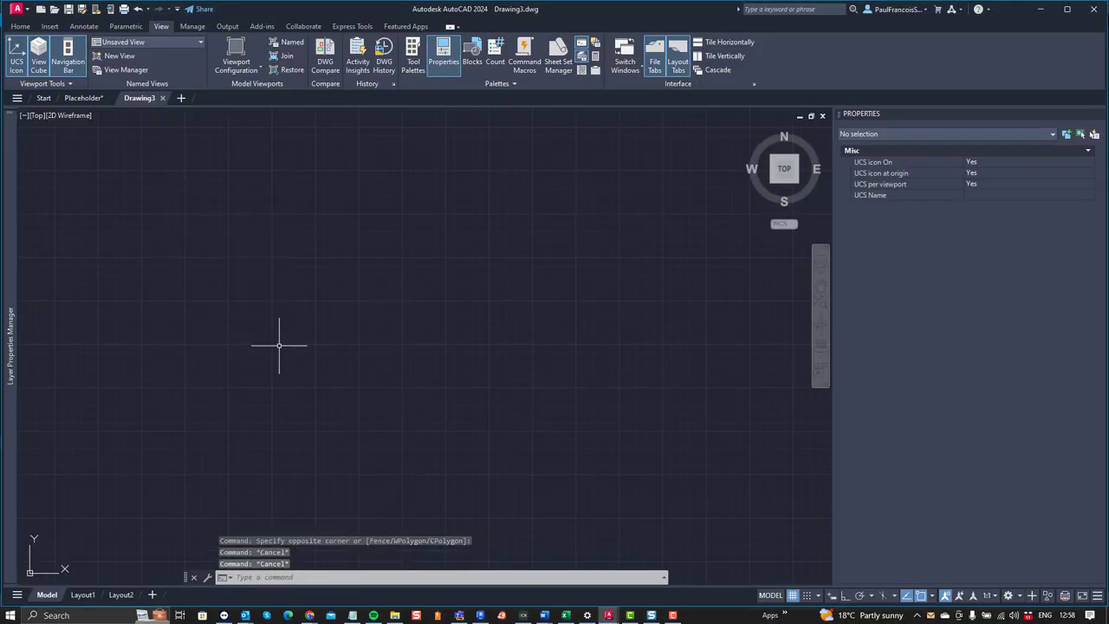
{"action": "key", "text": "ctrl+v"}
{"action": "left_click", "coordinate": [201, 472]}
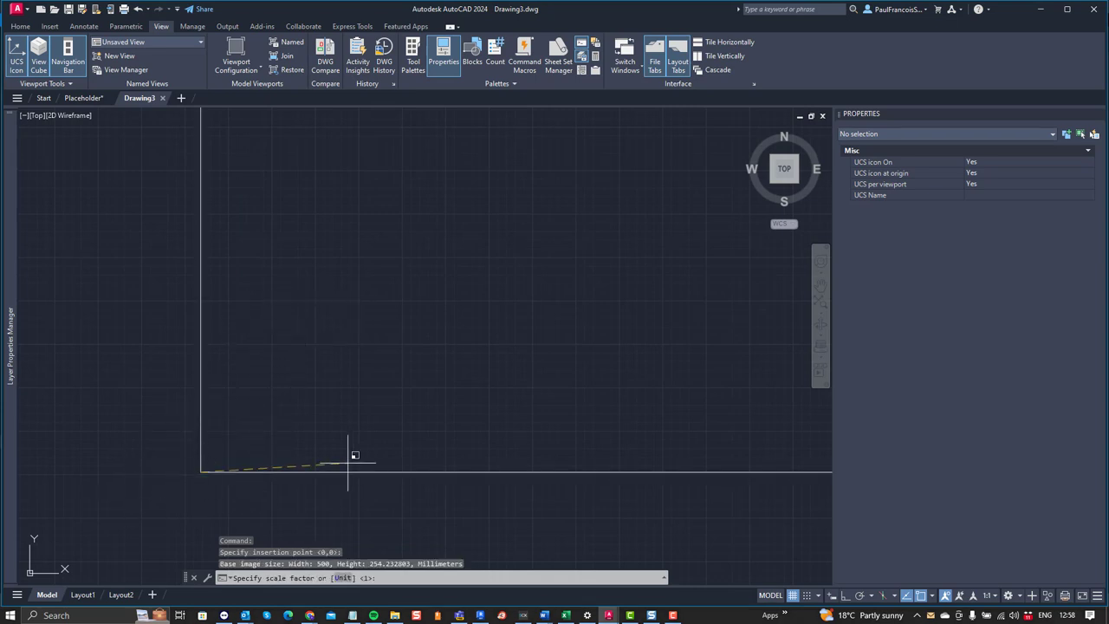
{"action": "right_click", "coordinate": [233, 389]}
{"action": "left_click", "coordinate": [251, 398]}
{"action": "key", "text": "Return"}
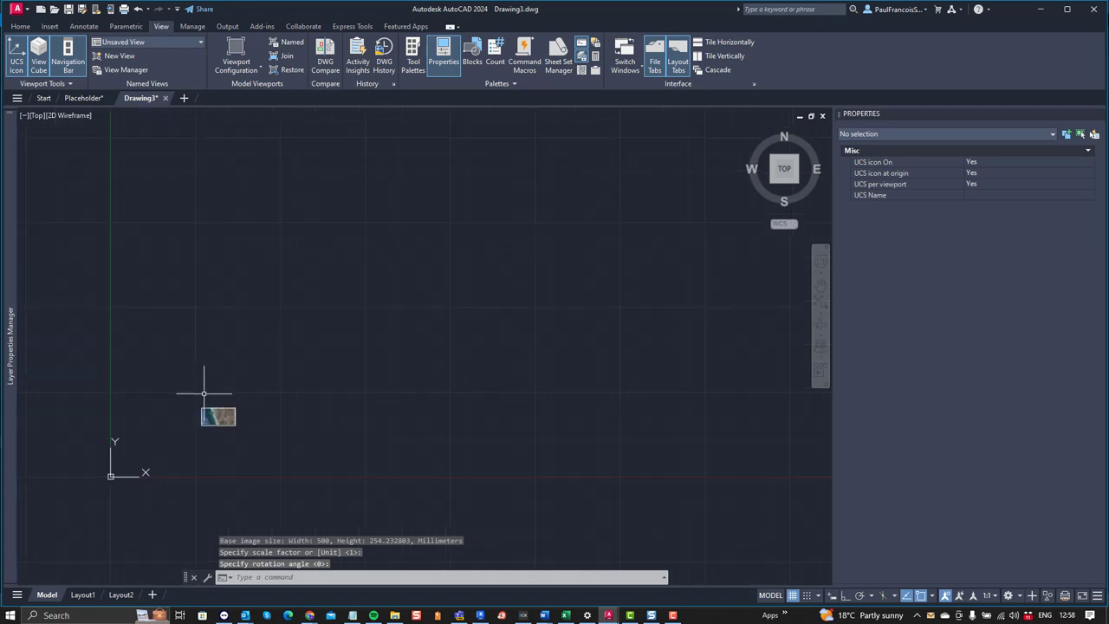
Select the placed image and copy it to the clipboard
{"action": "left_click", "coordinate": [346, 508]}
{"action": "left_click", "coordinate": [312, 433]}
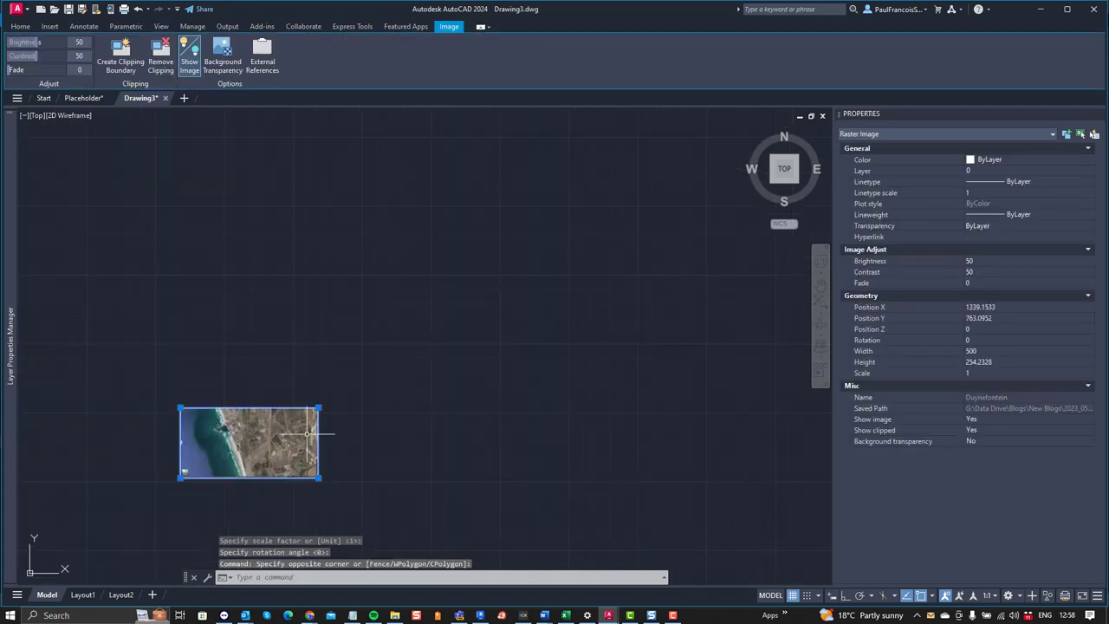
{"action": "key", "text": "ctrl+c"}
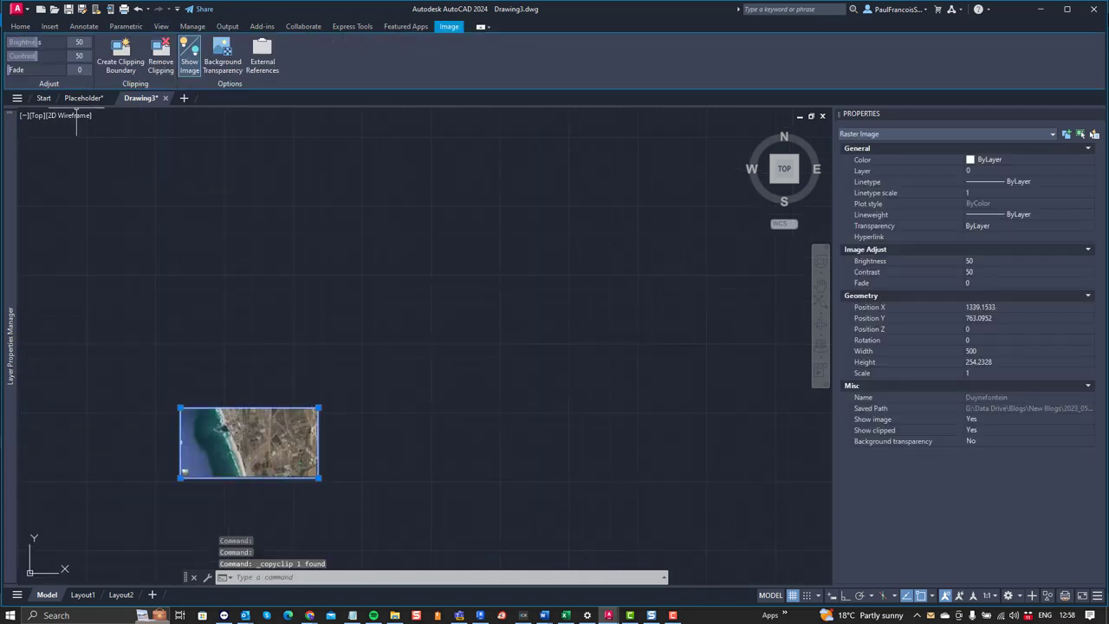
Paste the copied Duynefontein image into the Placeholder drawing
{"action": "left_click", "coordinate": [88, 100]}
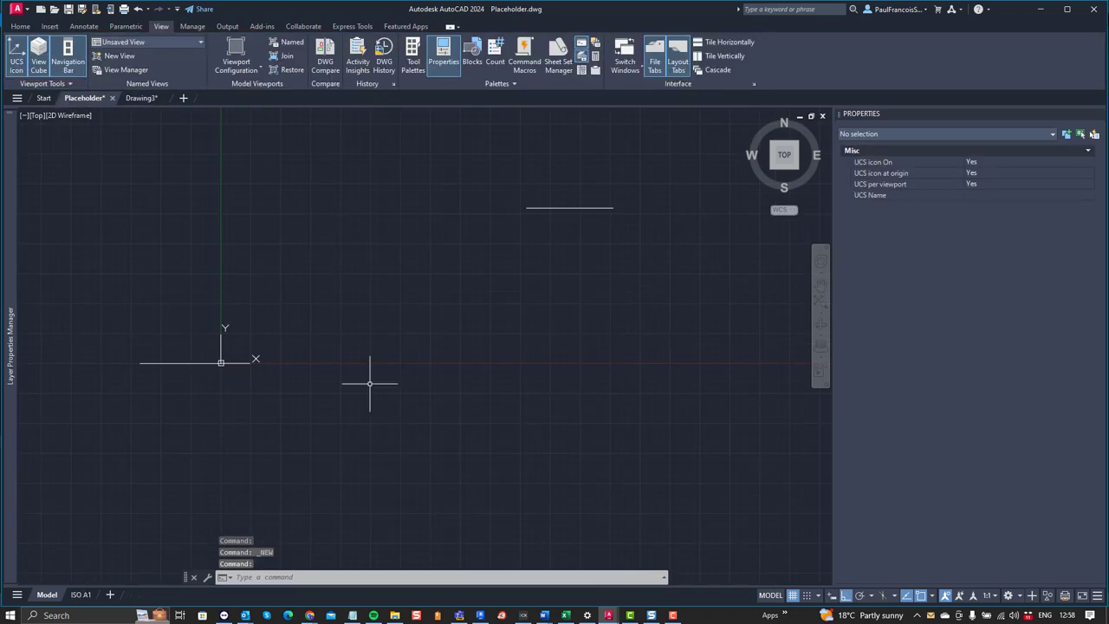
{"action": "key", "text": "ctrl+v"}
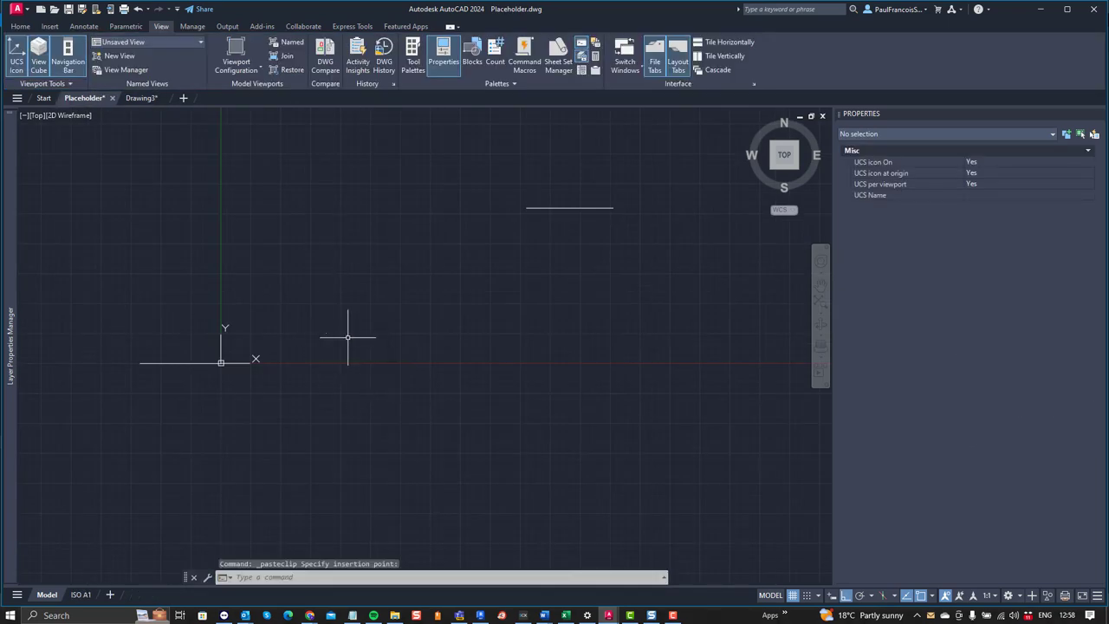
{"action": "scroll", "coordinate": [336, 334], "scroll_direction": "up", "scroll_amount": 3}
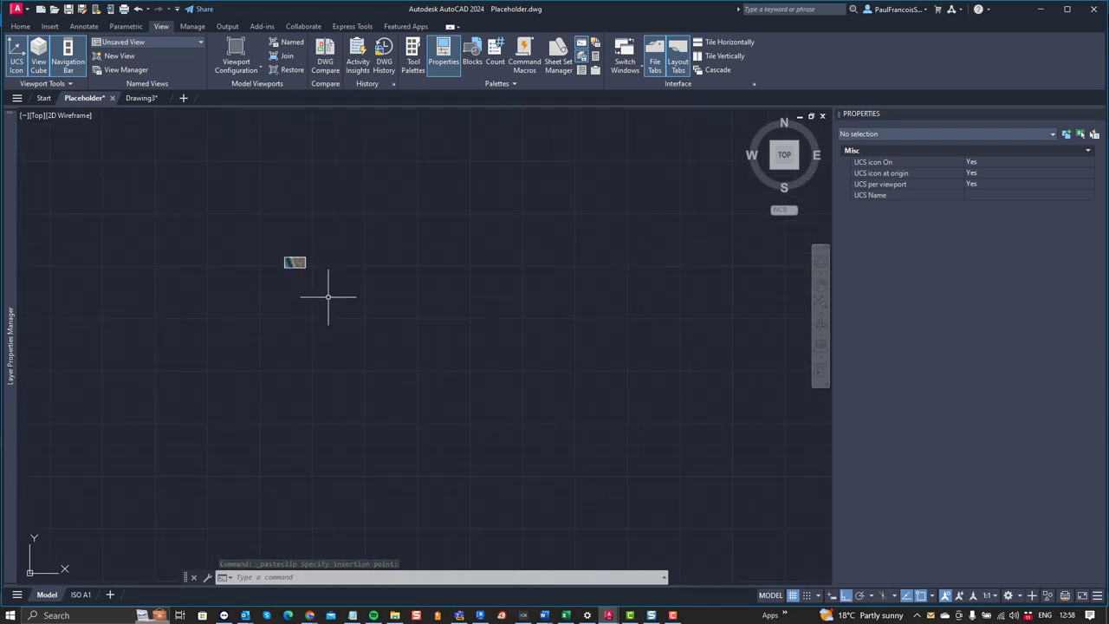
{"action": "left_click", "coordinate": [319, 277]}
Try stretching the image's corner to enlarge it, then cancel
{"action": "left_click", "coordinate": [217, 198]}
{"action": "left_click", "coordinate": [280, 225]}
{"action": "left_click", "coordinate": [265, 394]}
{"action": "scroll", "coordinate": [260, 381], "scroll_direction": "down", "scroll_amount": 5}
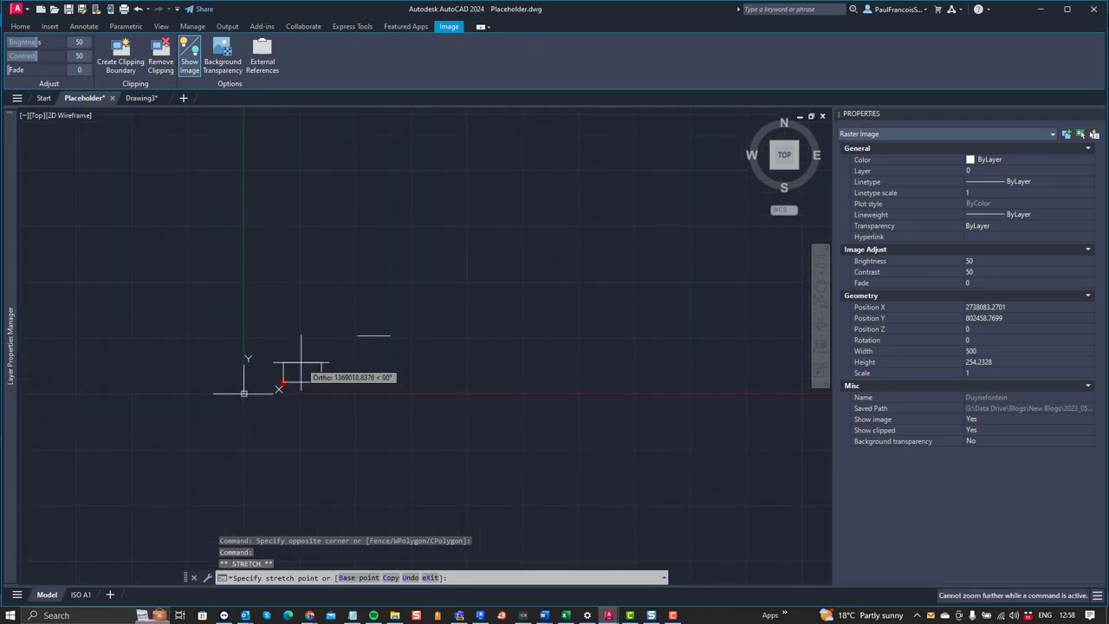
{"action": "scroll", "coordinate": [270, 409], "scroll_direction": "up", "scroll_amount": 5}
{"action": "key", "text": "Escape"}
{"action": "key", "text": "Escape"}
{"action": "key", "text": "Escape"}
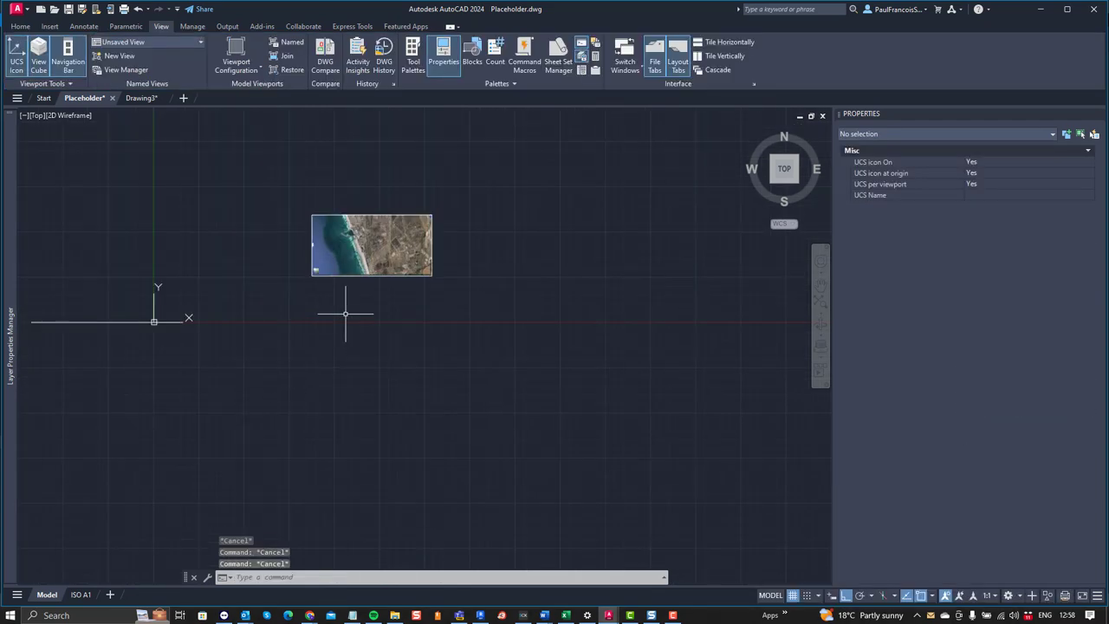
Move the image so its lower-left corner sits at the origin
{"action": "type", "text": "m"}
{"action": "key", "text": "Return"}
{"action": "left_click", "coordinate": [334, 289]}
{"action": "left_click", "coordinate": [305, 248]}
{"action": "key", "text": "Return"}
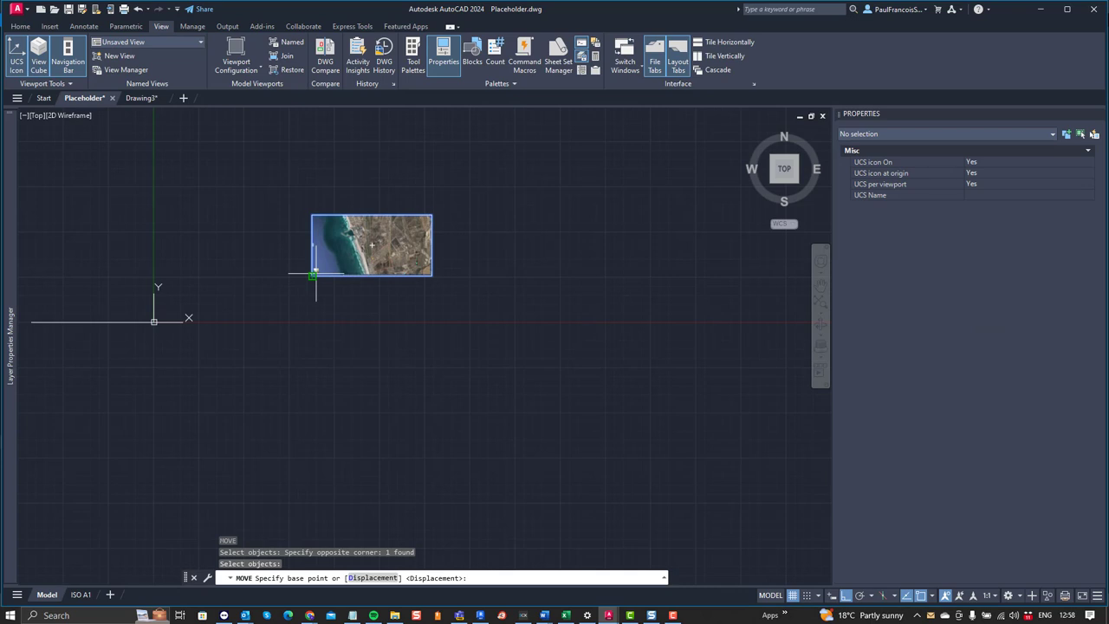
{"action": "left_click", "coordinate": [314, 274]}
{"action": "left_click", "coordinate": [153, 321]}
Stretch the image's top-right corner to the white reference line's end
{"action": "scroll", "coordinate": [230, 303], "scroll_direction": "down", "scroll_amount": 2}
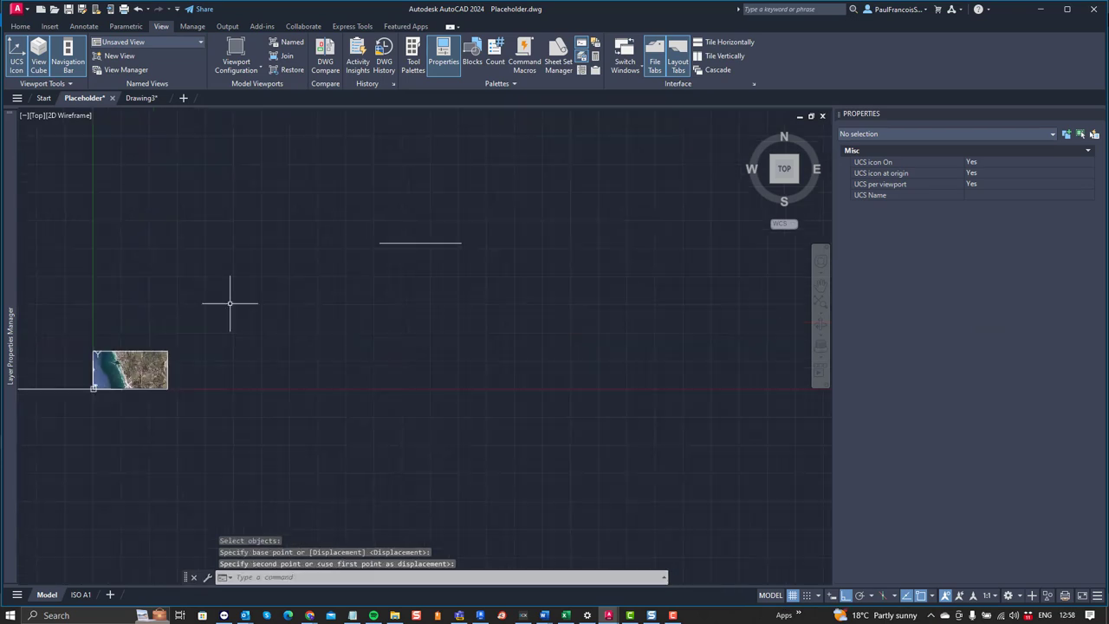
{"action": "left_click", "coordinate": [164, 349]}
{"action": "left_click", "coordinate": [170, 357]}
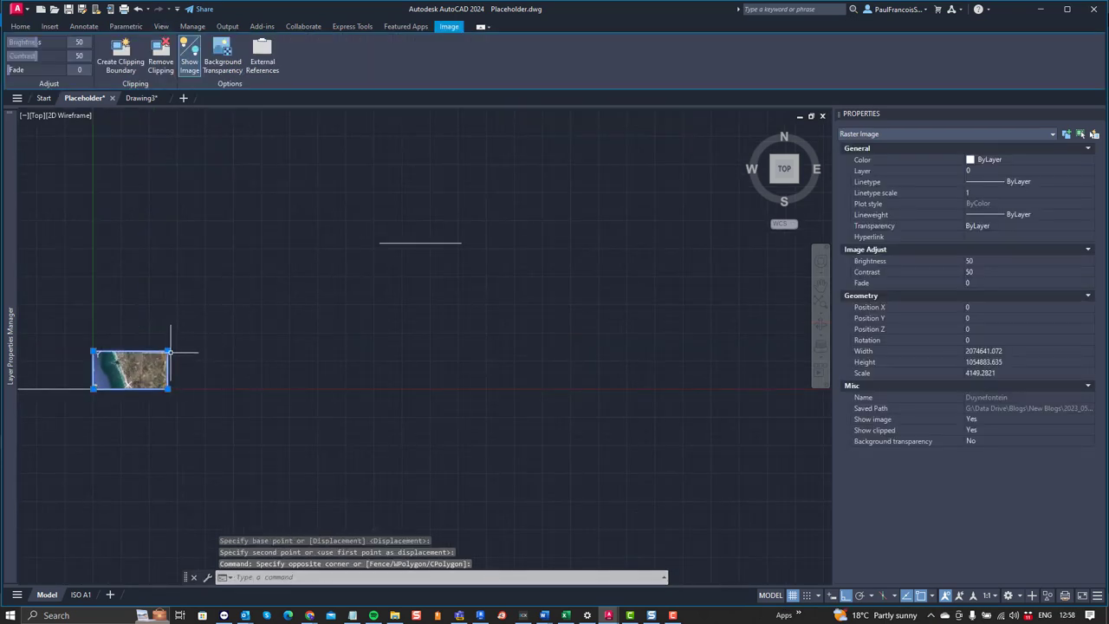
{"action": "left_click", "coordinate": [169, 353]}
{"action": "left_click", "coordinate": [379, 243]}
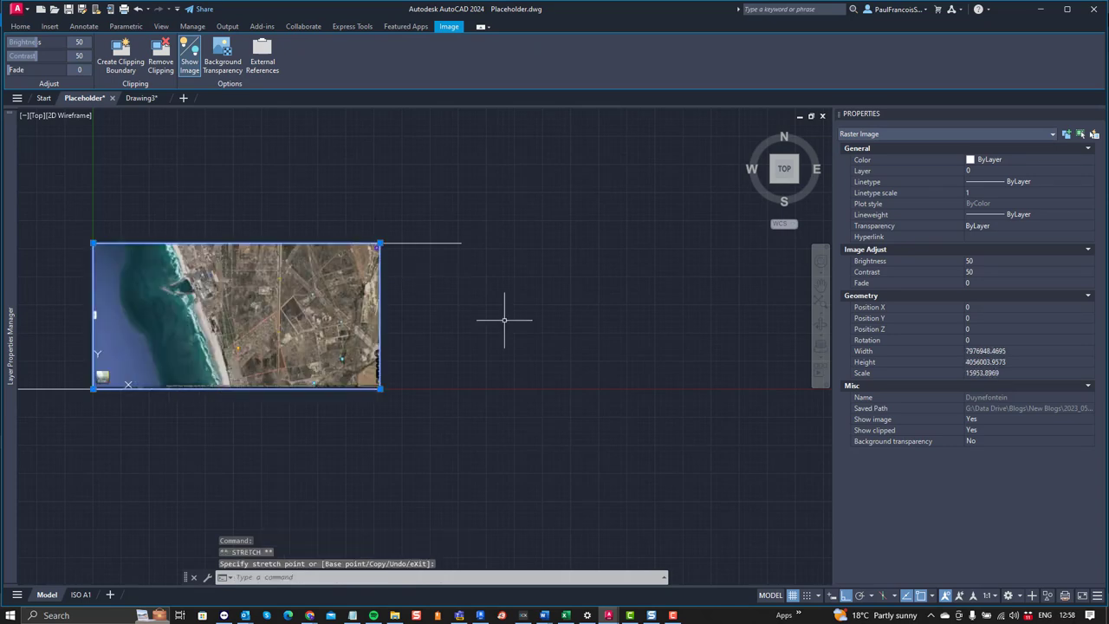
{"action": "key", "text": "Escape"}
Erase the white reference line along the top
{"action": "type", "text": "e"}
{"action": "key", "text": "Return"}
{"action": "left_click", "coordinate": [450, 249]}
{"action": "left_click", "coordinate": [459, 239]}
{"action": "key", "text": "Return"}
Start erasing the line along the image's base by selecting it
{"action": "scroll", "coordinate": [222, 381], "scroll_direction": "down", "scroll_amount": 2}
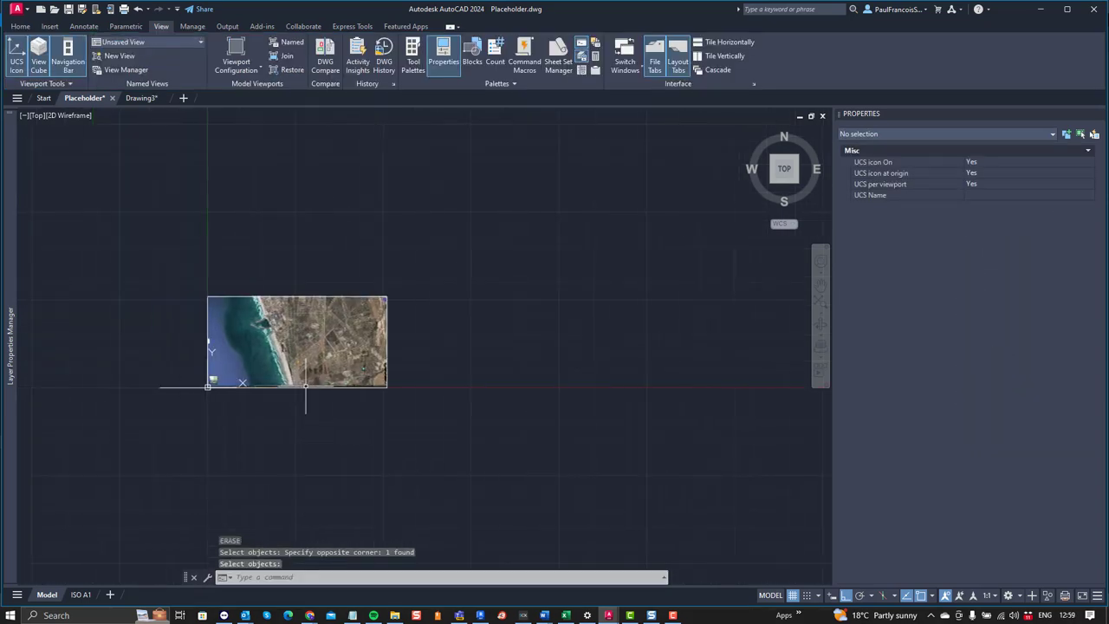
{"action": "scroll", "coordinate": [222, 381], "scroll_direction": "up", "scroll_amount": 3}
{"action": "left_click", "coordinate": [145, 421]}
{"action": "left_click", "coordinate": [115, 372]}
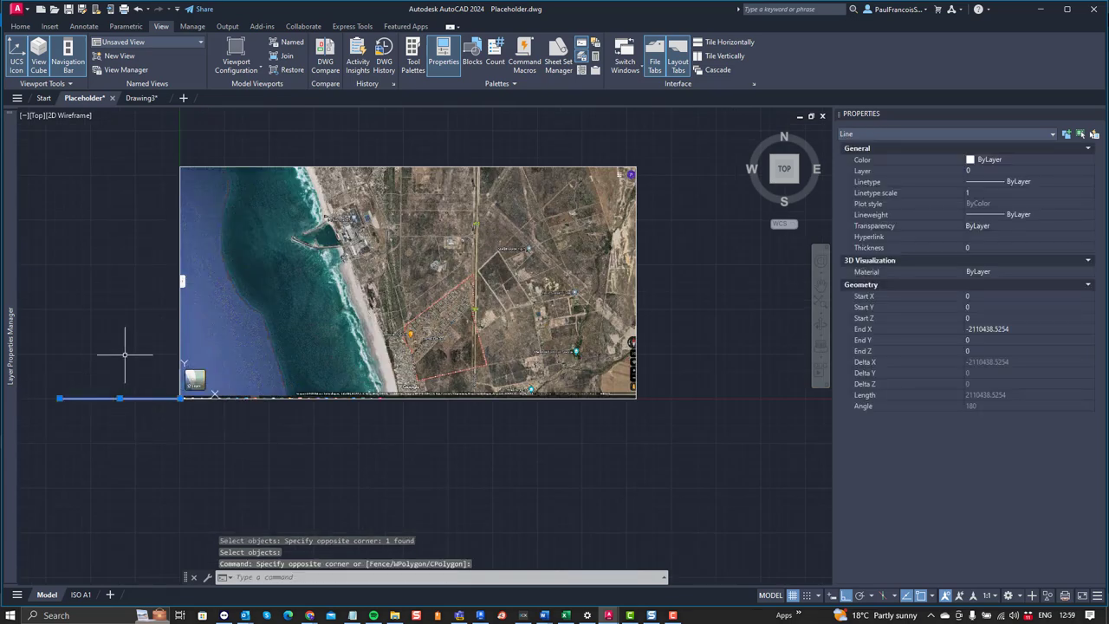
{"action": "right_click", "coordinate": [124, 354]}
{"action": "left_click", "coordinate": [153, 265]}
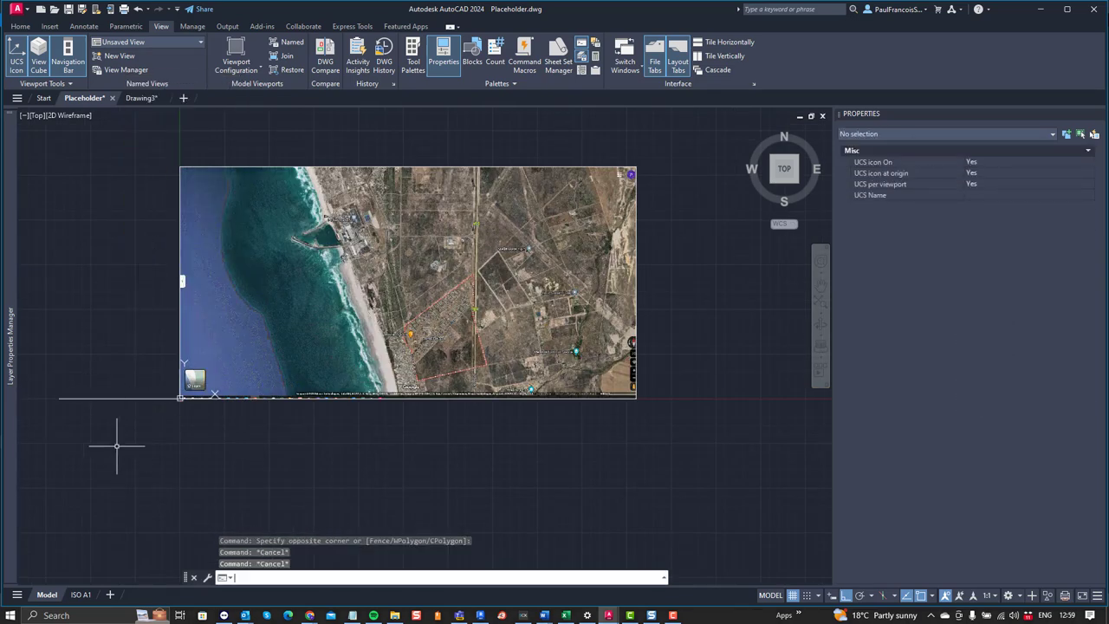
{"action": "type", "text": "e"}
{"action": "key", "text": "Return"}
{"action": "left_click", "coordinate": [134, 394]}
{"action": "left_click", "coordinate": [112, 362]}
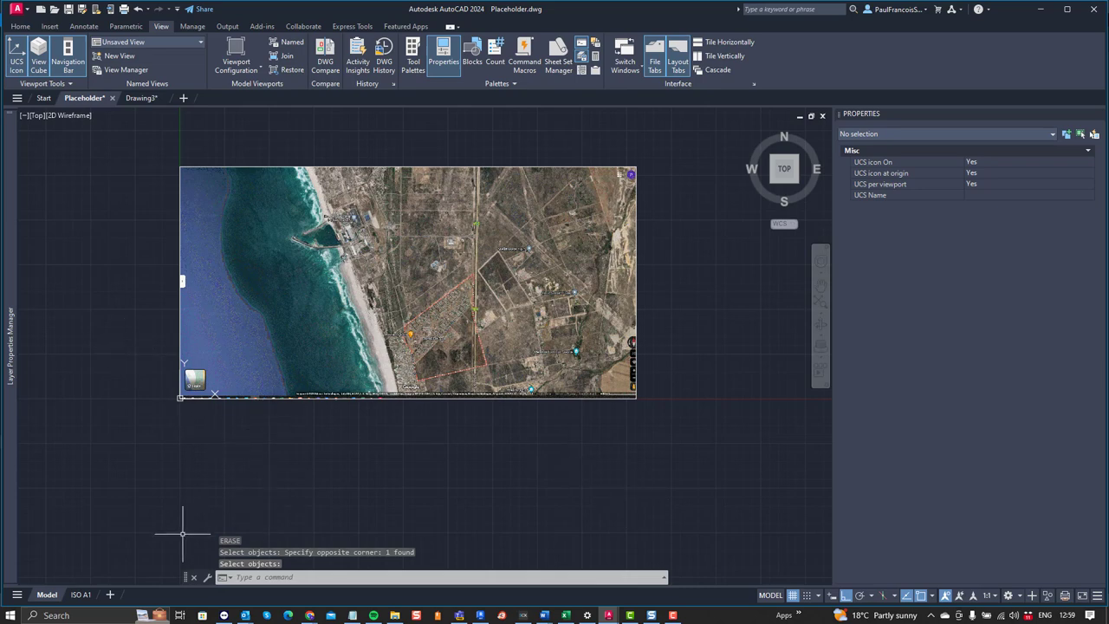
{"action": "left_click", "coordinate": [80, 594]}
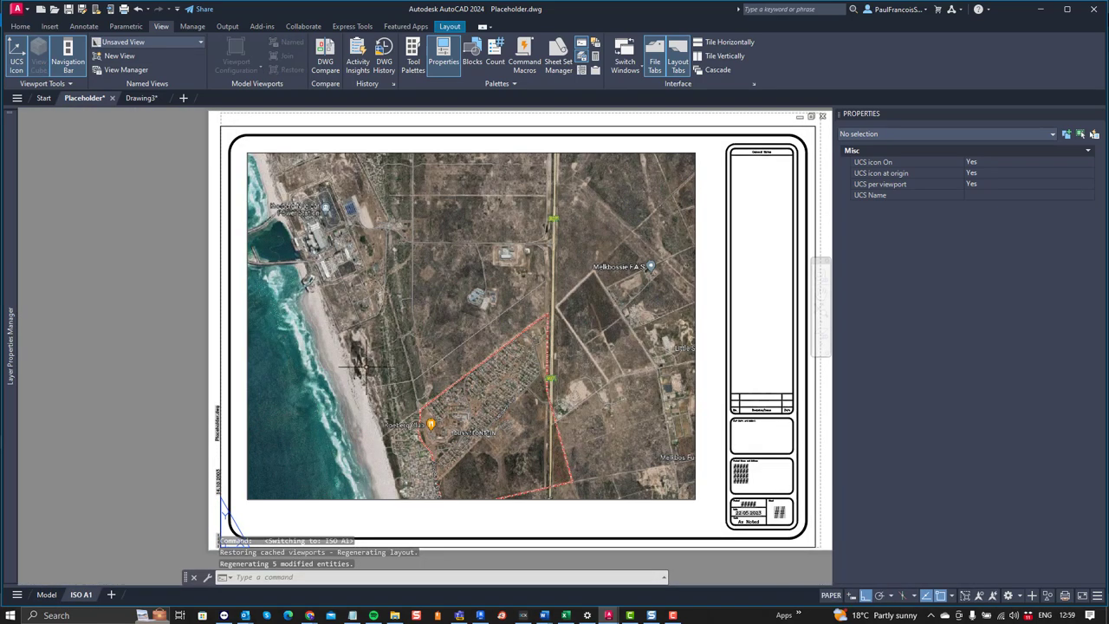
{"action": "right_click", "coordinate": [81, 595]}
{"action": "left_click", "coordinate": [126, 432]}
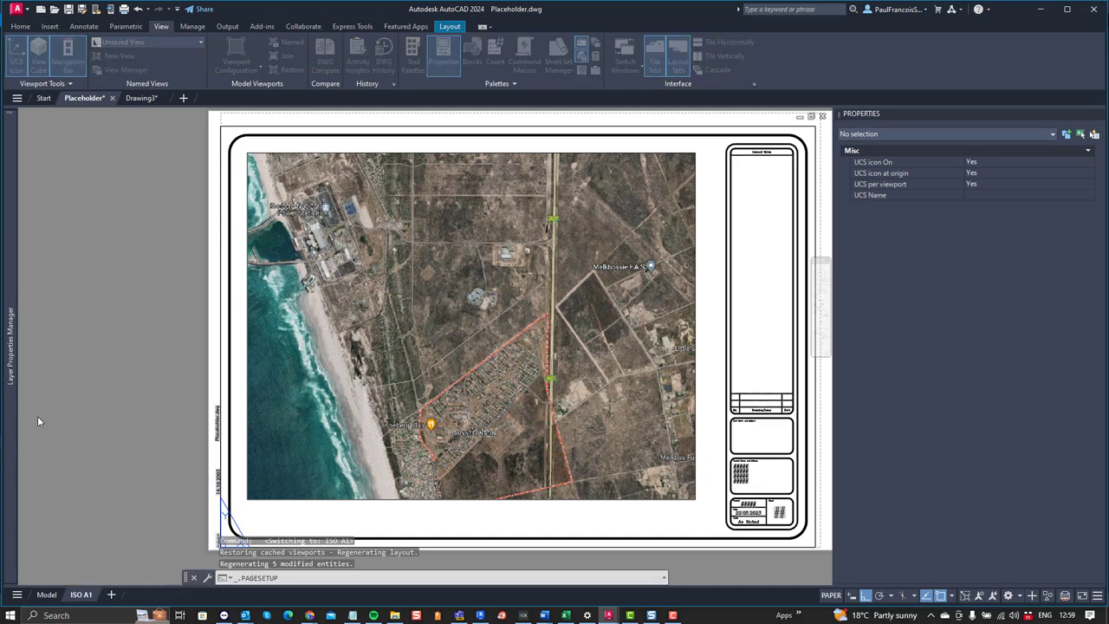
{"action": "left_click_drag", "start_coordinate": [501, 182], "coordinate": [373, 161]}
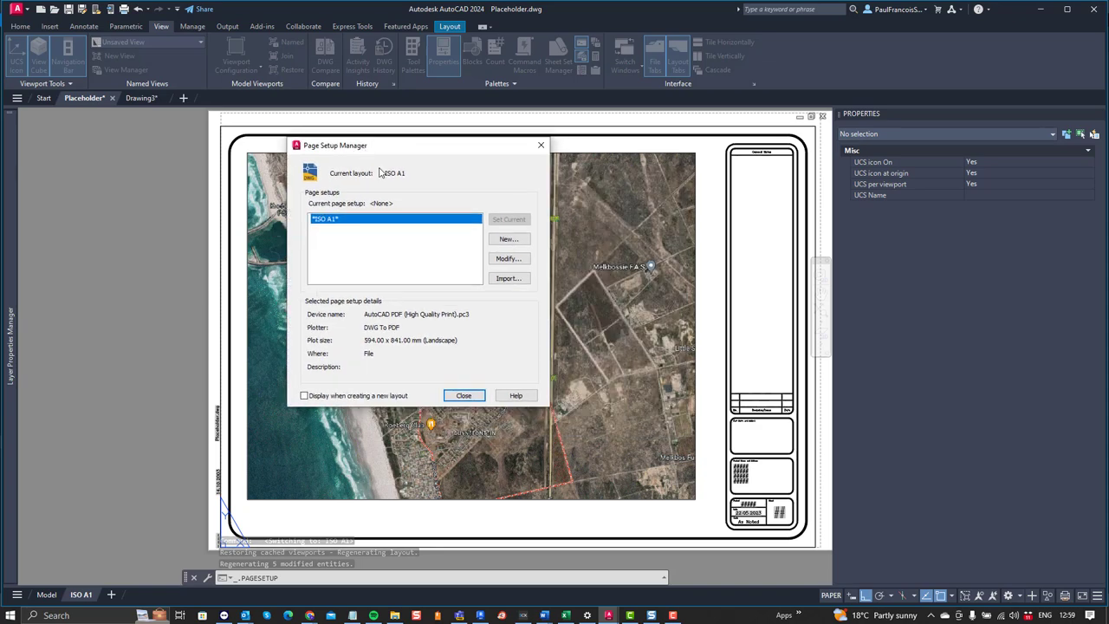
{"action": "left_click", "coordinate": [503, 263]}
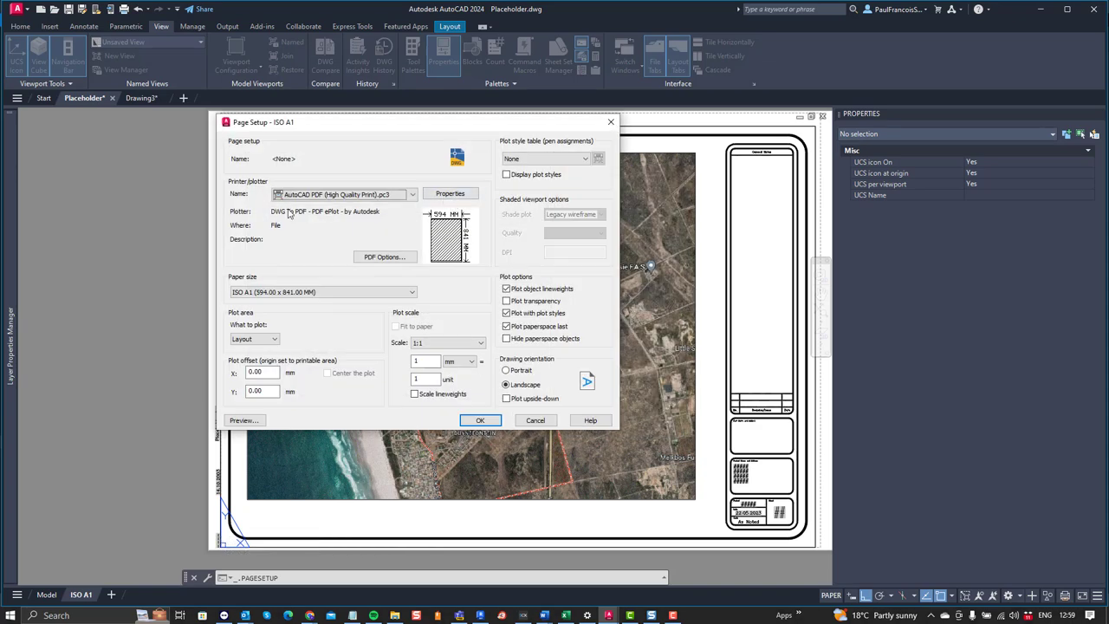
{"action": "left_click", "coordinate": [339, 195]}
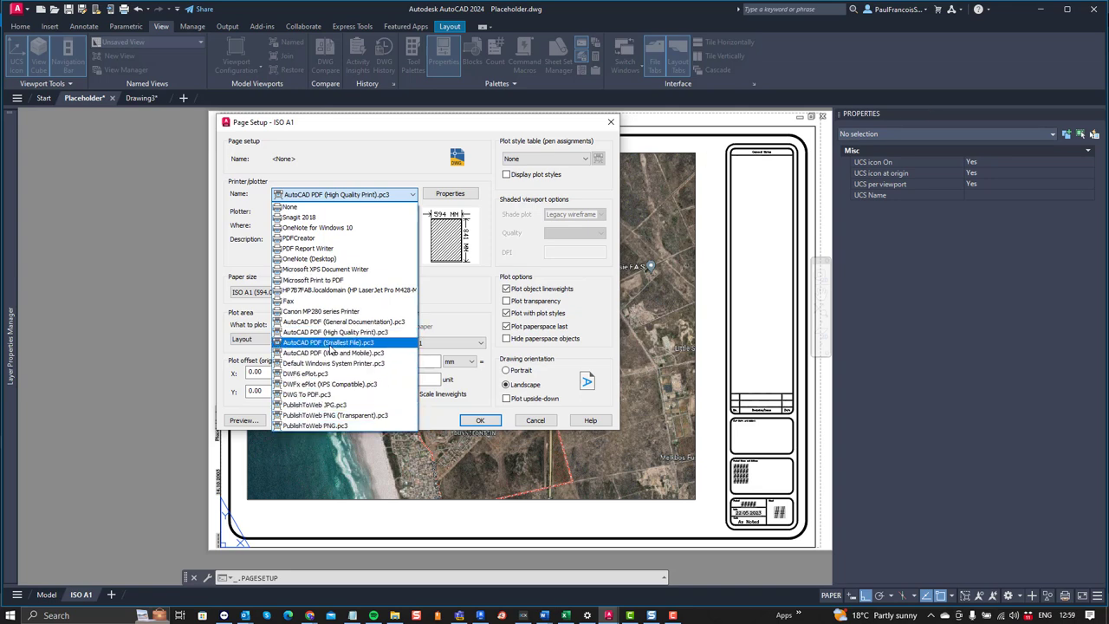
{"action": "left_click", "coordinate": [355, 334]}
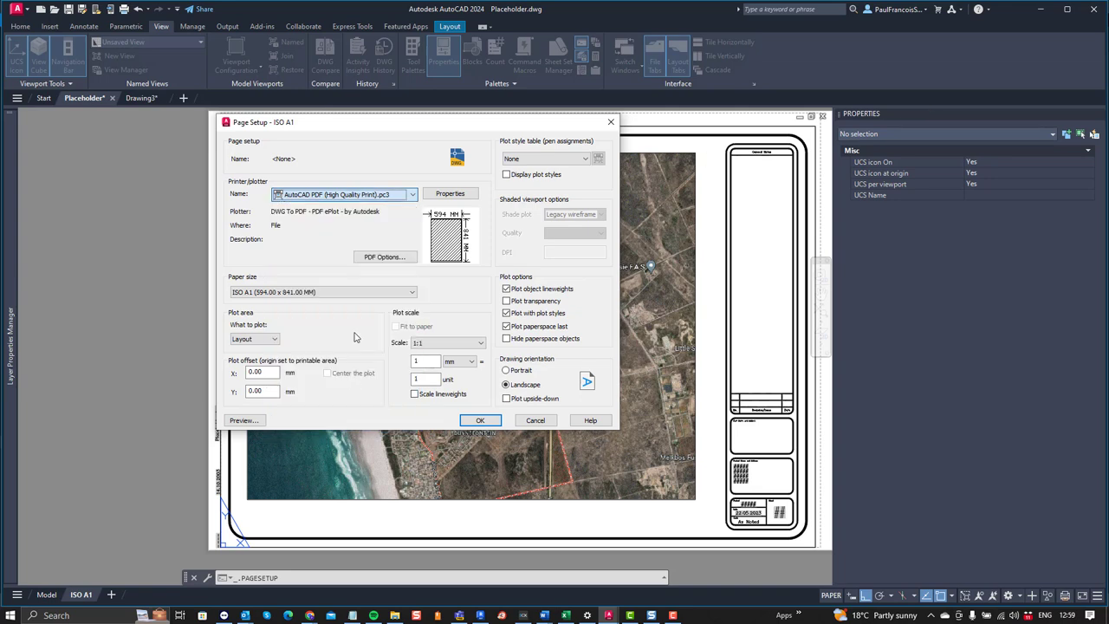
{"action": "left_click", "coordinate": [441, 194]}
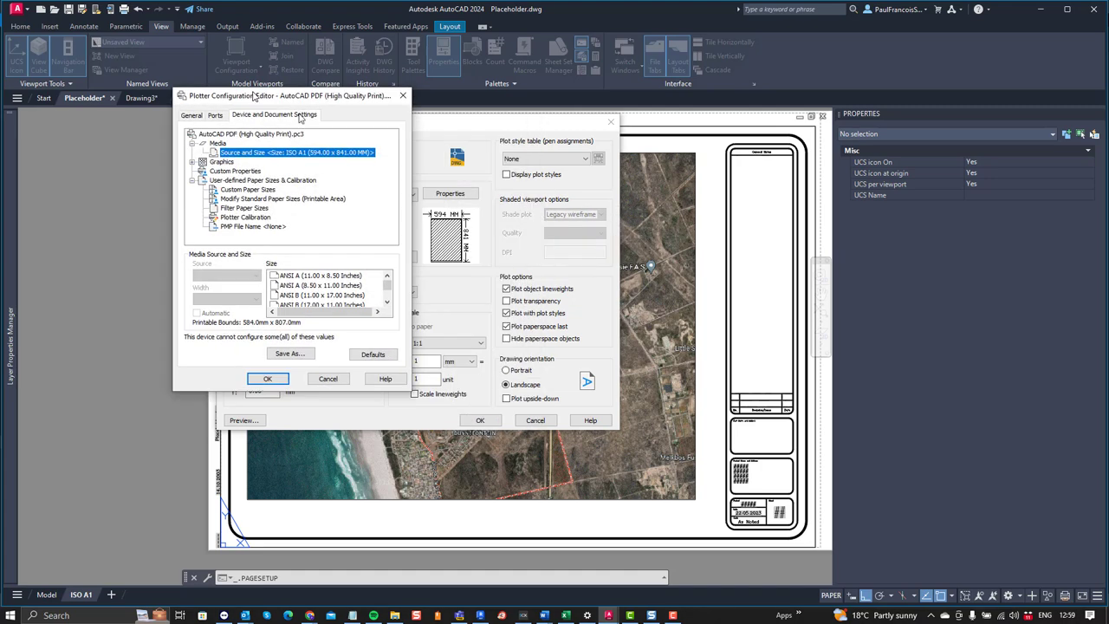
{"action": "left_click", "coordinate": [194, 164]}
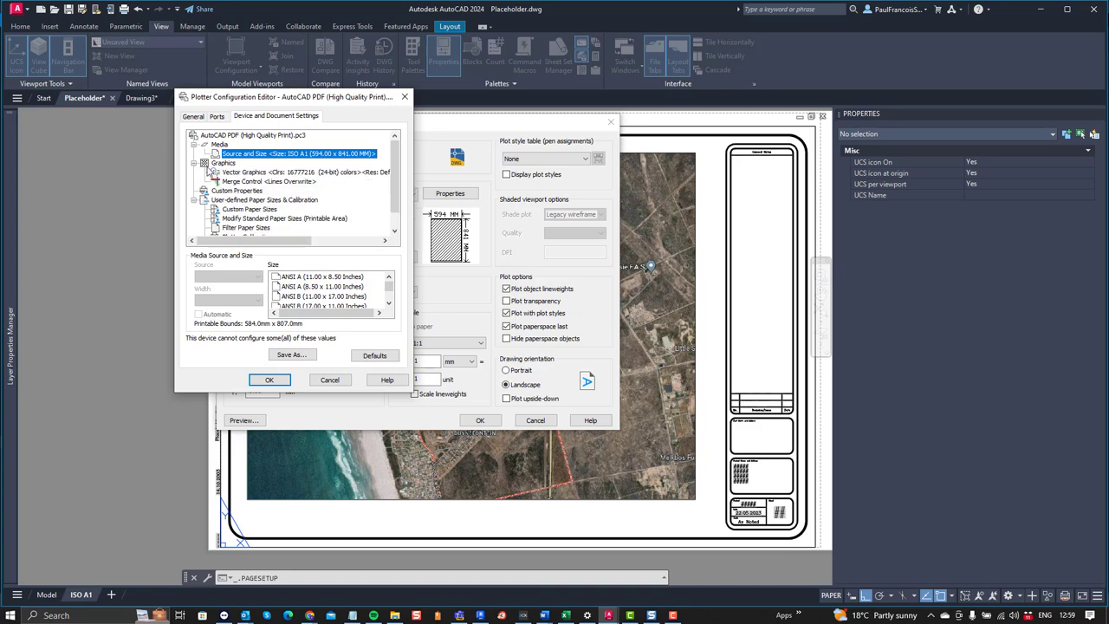
{"action": "left_click", "coordinate": [225, 173]}
{"action": "left_click", "coordinate": [227, 182]}
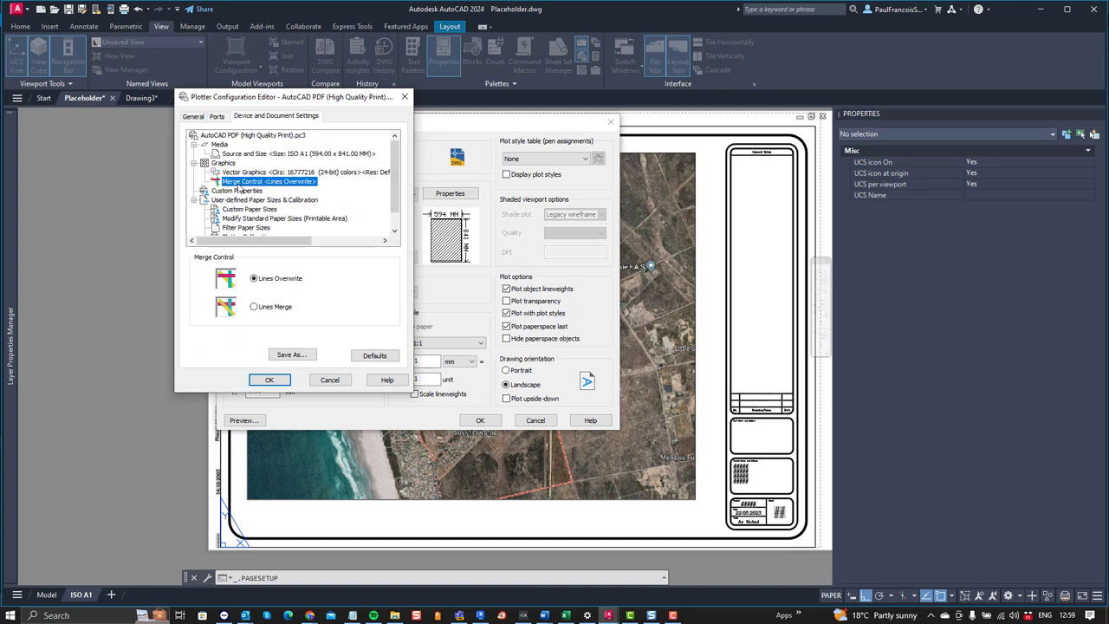
{"action": "scroll", "coordinate": [228, 193], "scroll_direction": "down", "scroll_amount": 1}
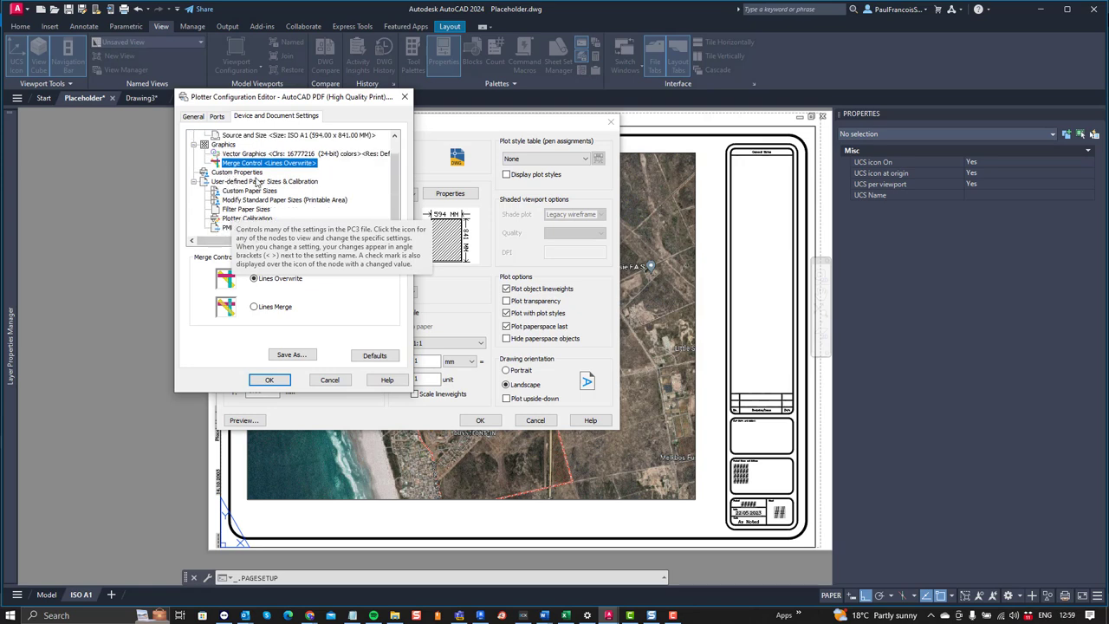
{"action": "left_click", "coordinate": [217, 117]}
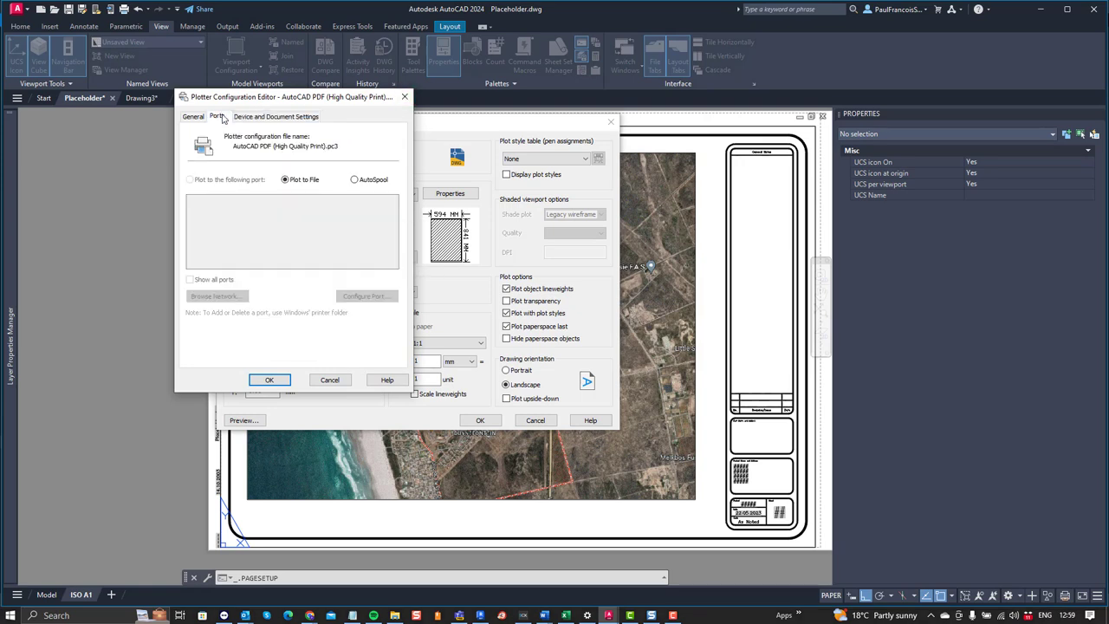
{"action": "left_click", "coordinate": [191, 117]}
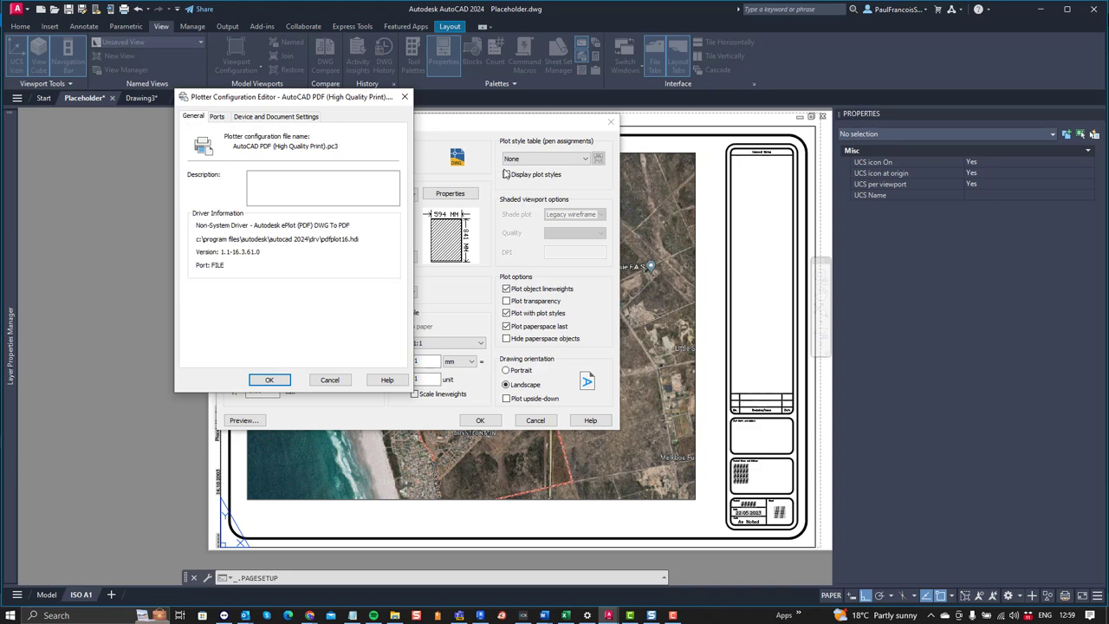
{"action": "left_click", "coordinate": [404, 96]}
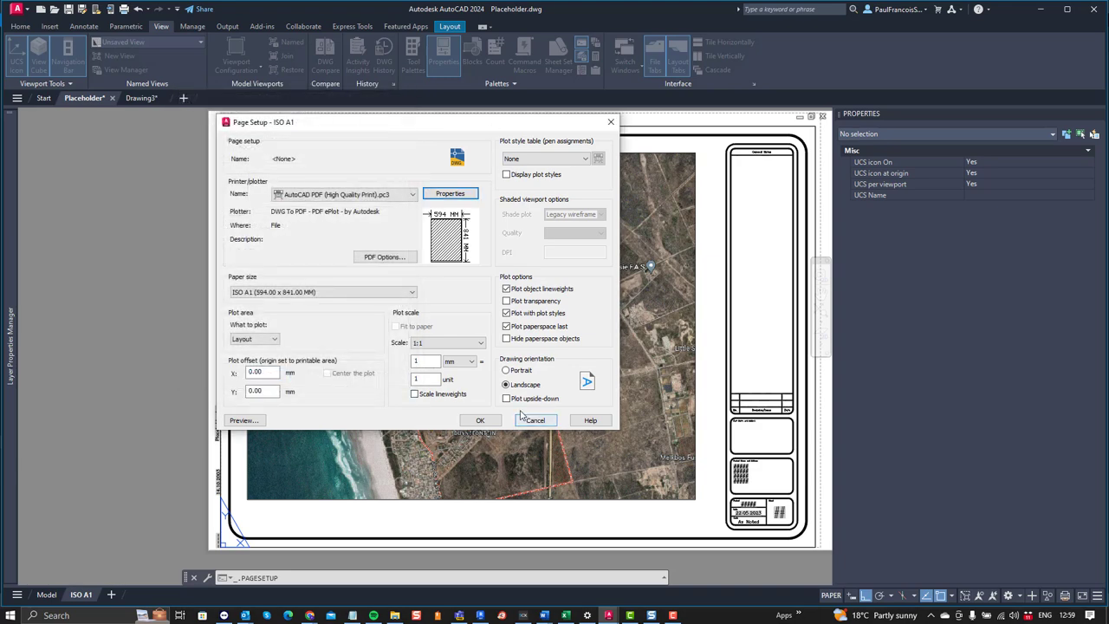
{"action": "left_click", "coordinate": [609, 123]}
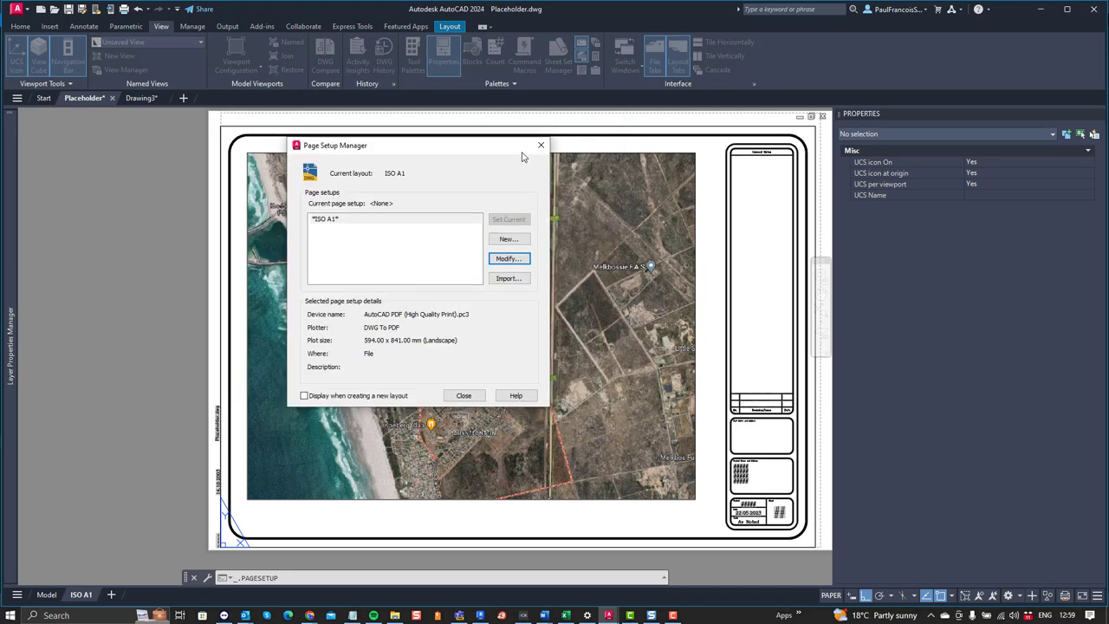
{"action": "left_click", "coordinate": [541, 145]}
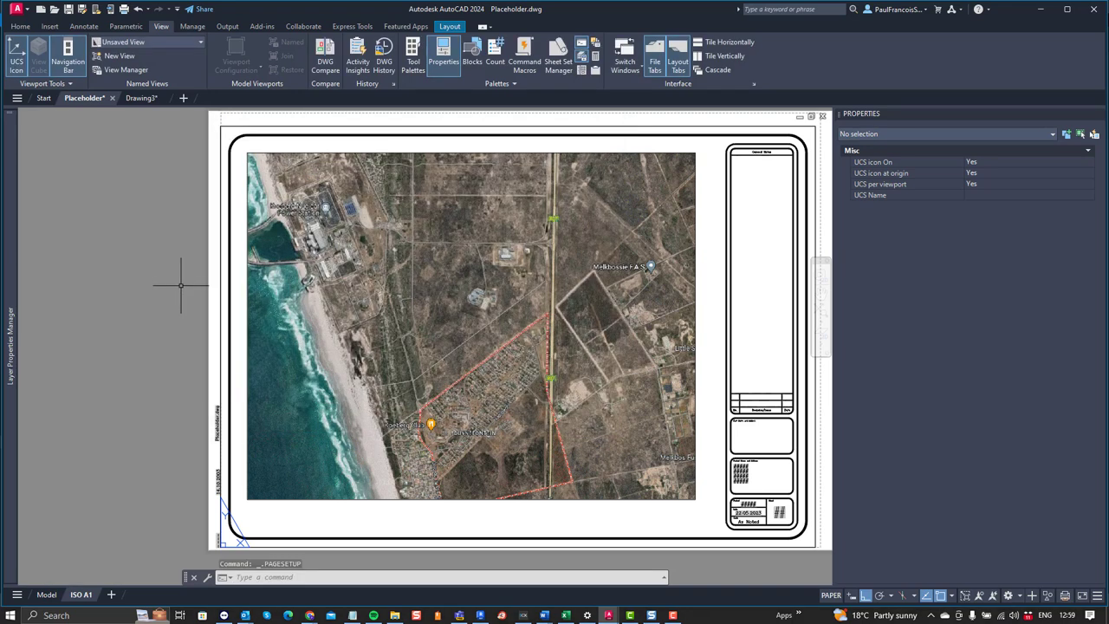
{"action": "left_click", "coordinate": [156, 251]}
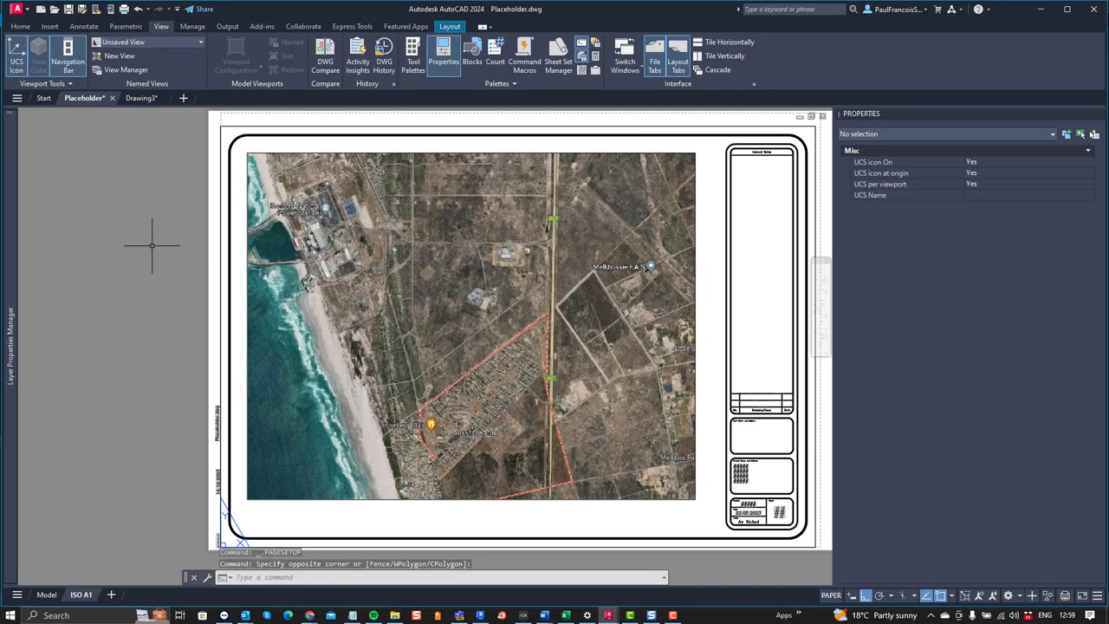
{"action": "left_click", "coordinate": [55, 598]}
{"action": "left_click", "coordinate": [80, 595]}
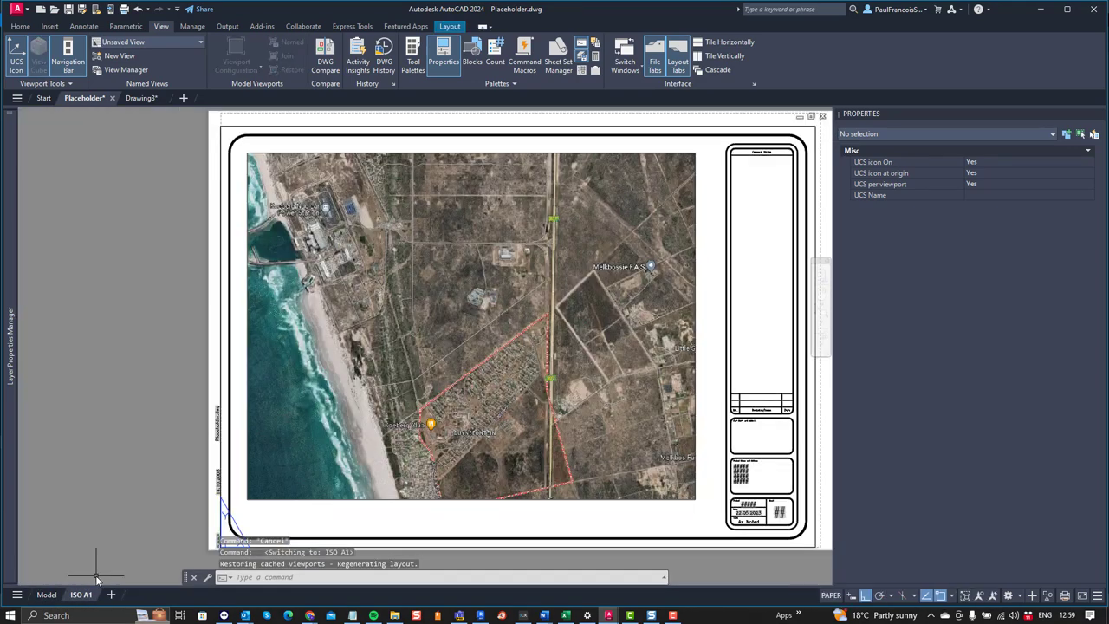